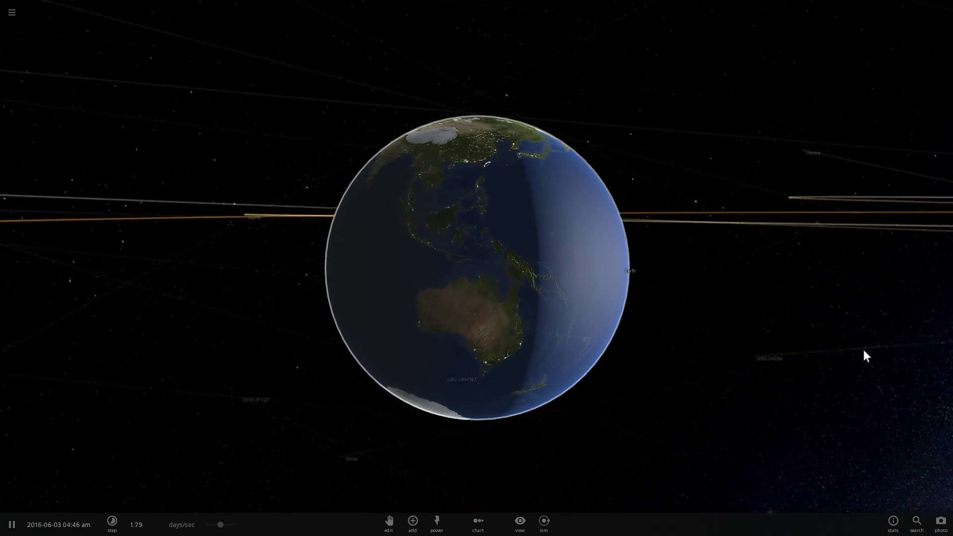
Step: Look over Earth and the Sun, and view the solar system from beyond the orbits of the outer planets
drag(704, 309, 732, 317)
scroll(732, 317, down, 3)
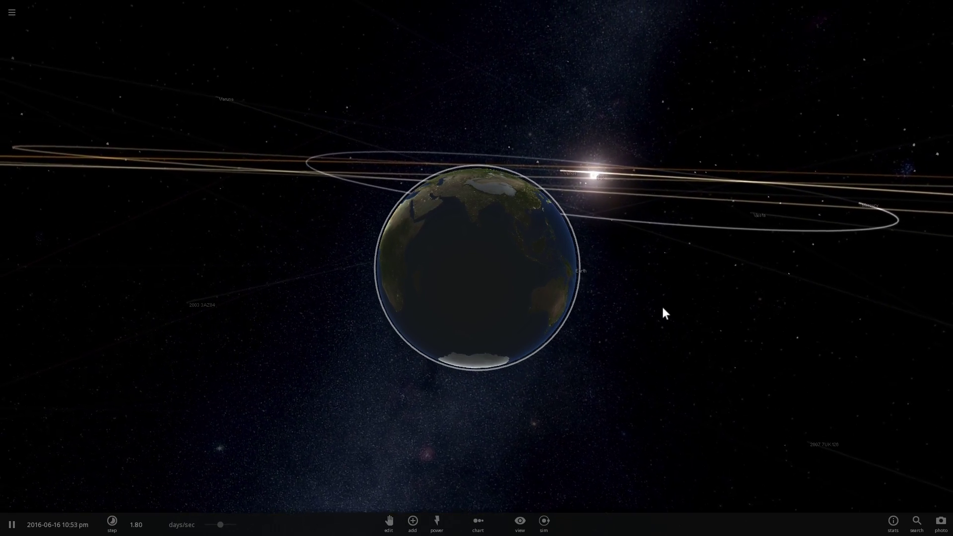
drag(655, 302, 593, 301)
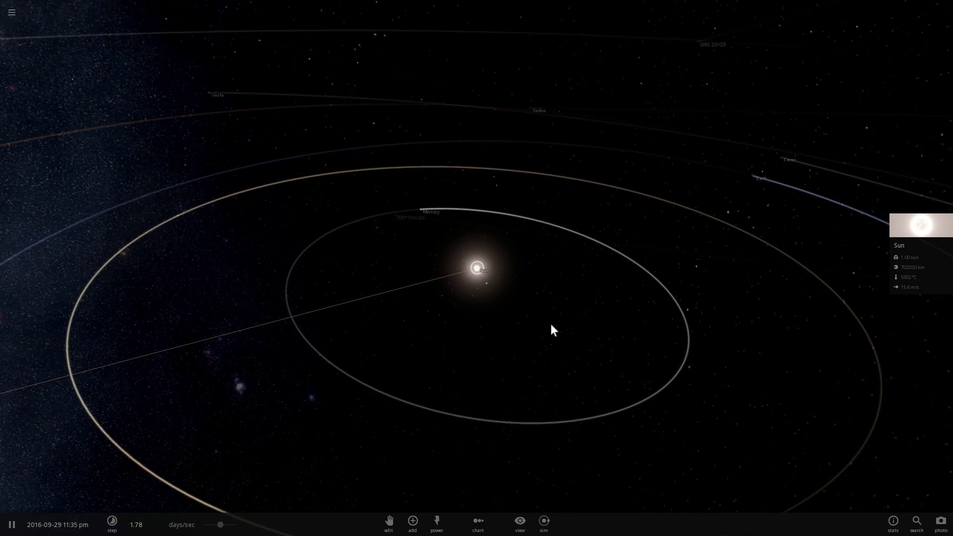
scroll(607, 311, down, 10)
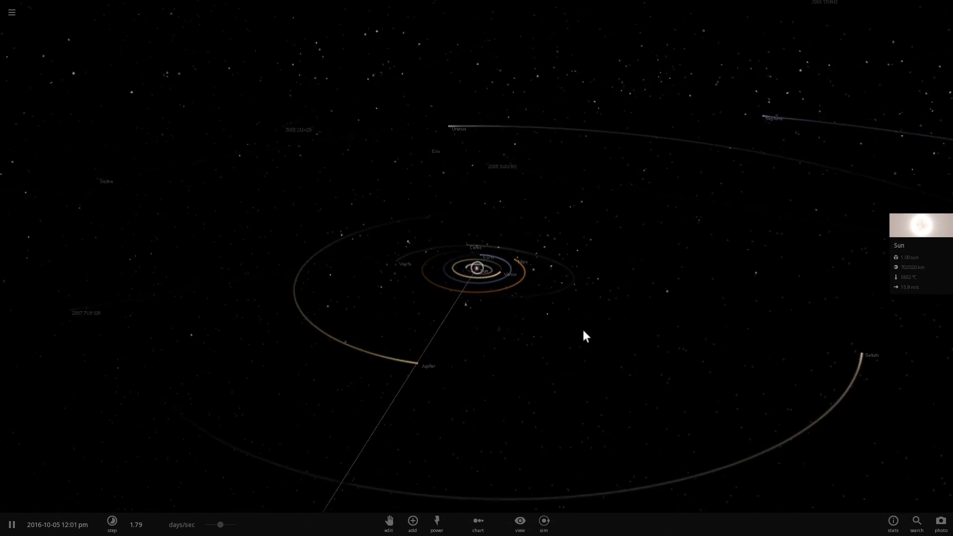
scroll(576, 329, down, 6)
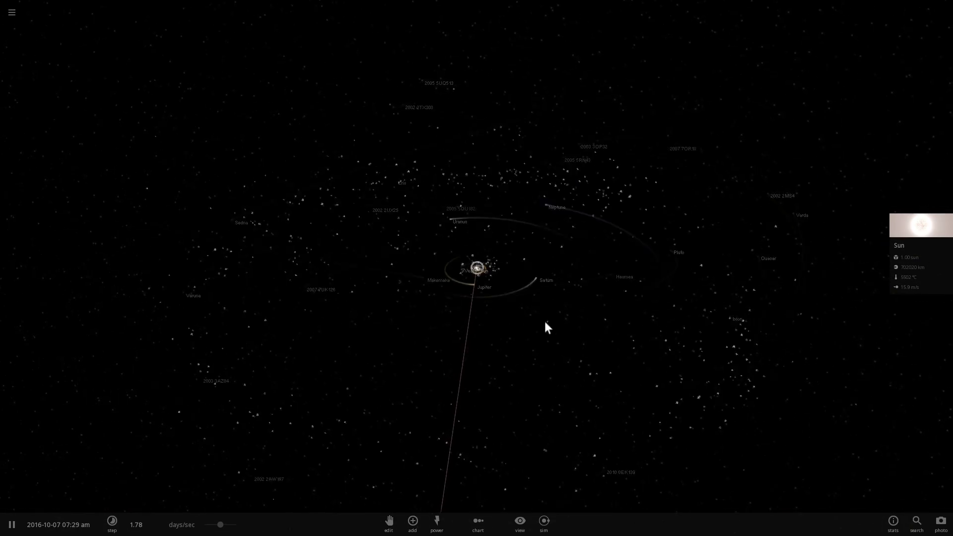
scroll(511, 315, down, 10)
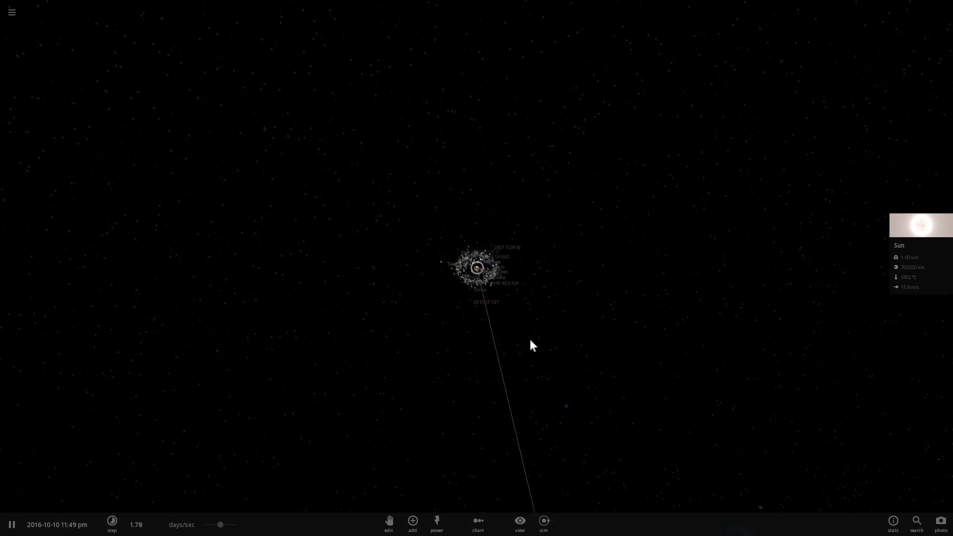
Step: Show the distance grid around the Sun in Edit mode and examine the surroundings at a scale of hundreds of light-years
click(389, 521)
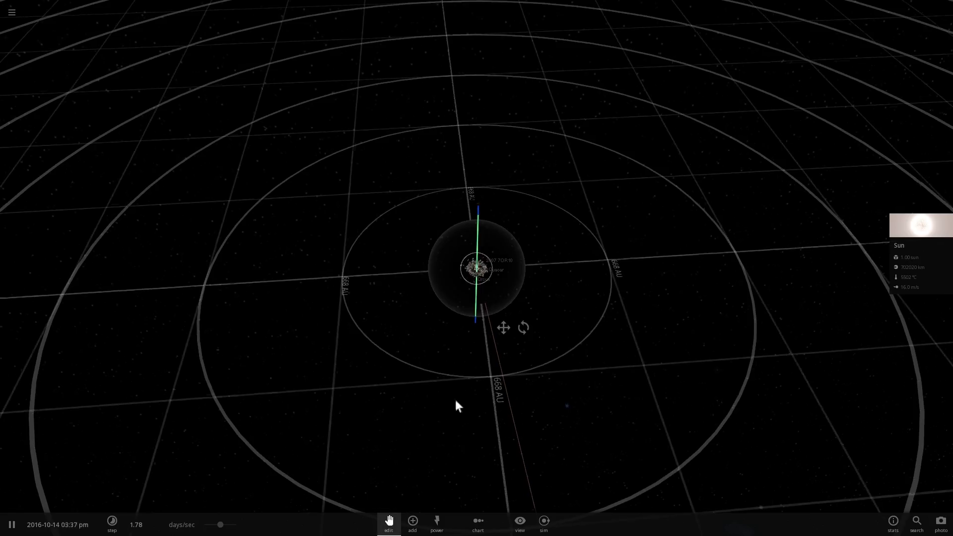
drag(264, 397, 317, 323)
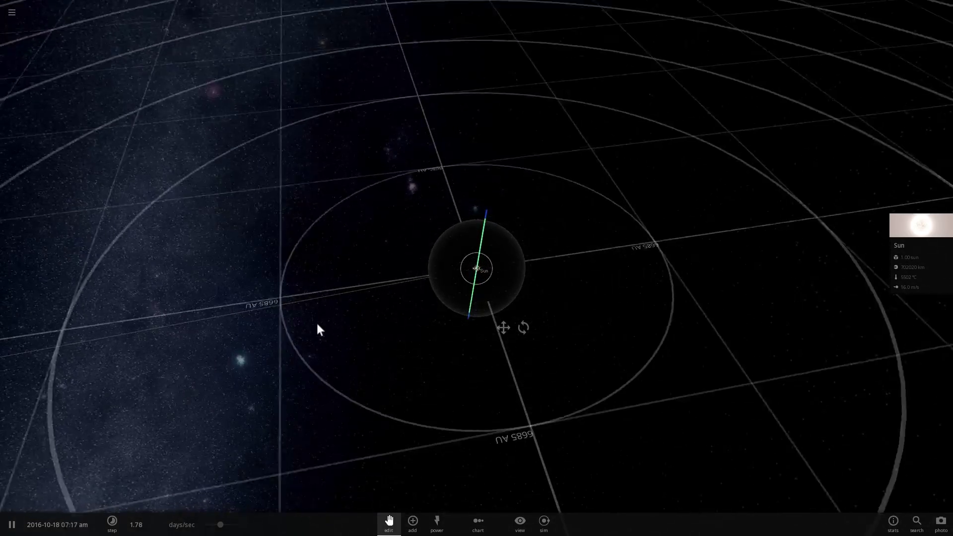
scroll(327, 323, down, 6)
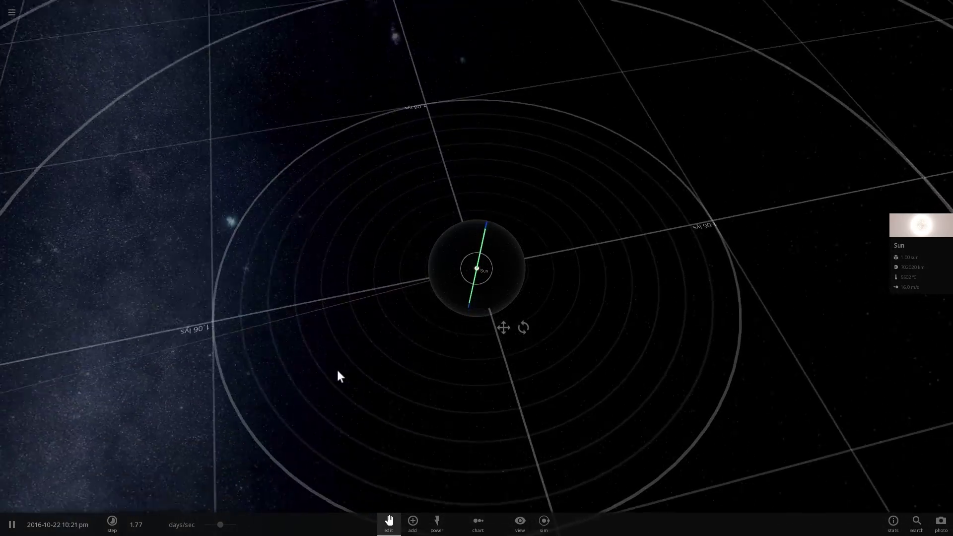
scroll(332, 372, down, 5)
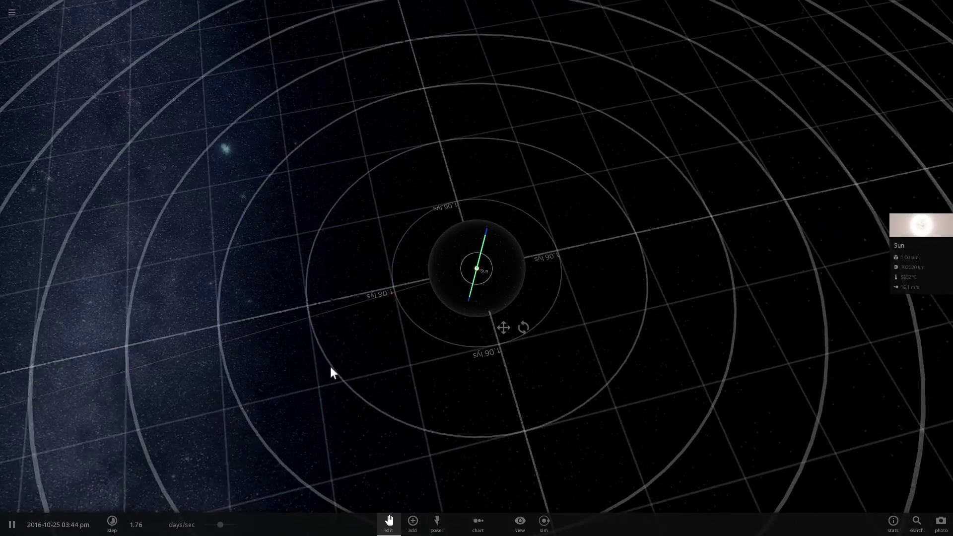
drag(391, 342, 562, 276)
scroll(547, 362, down, 5)
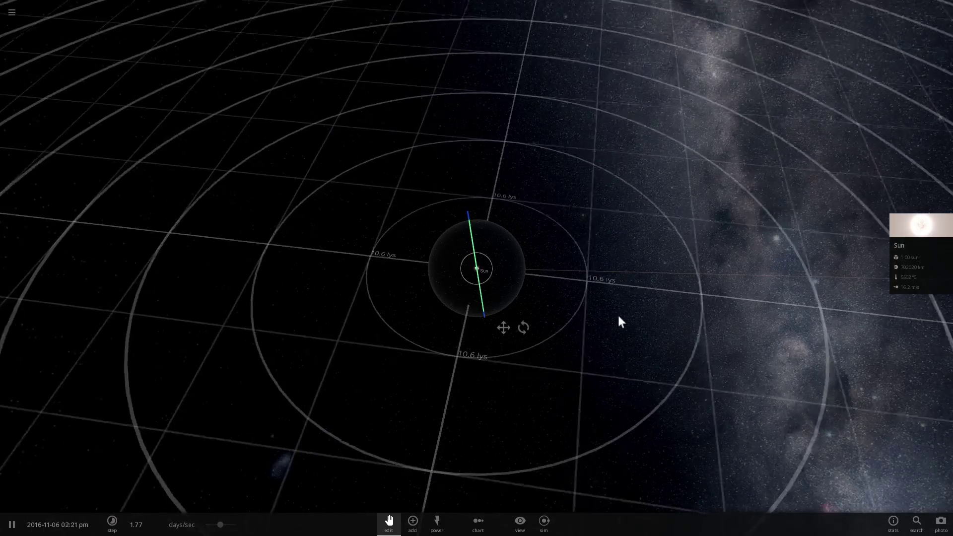
scroll(618, 316, down, 5)
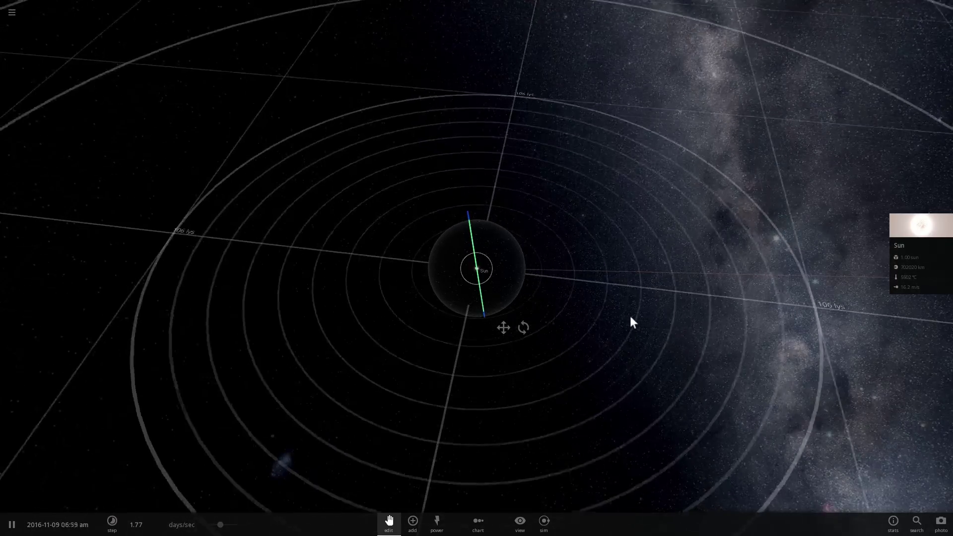
scroll(630, 320, down, 5)
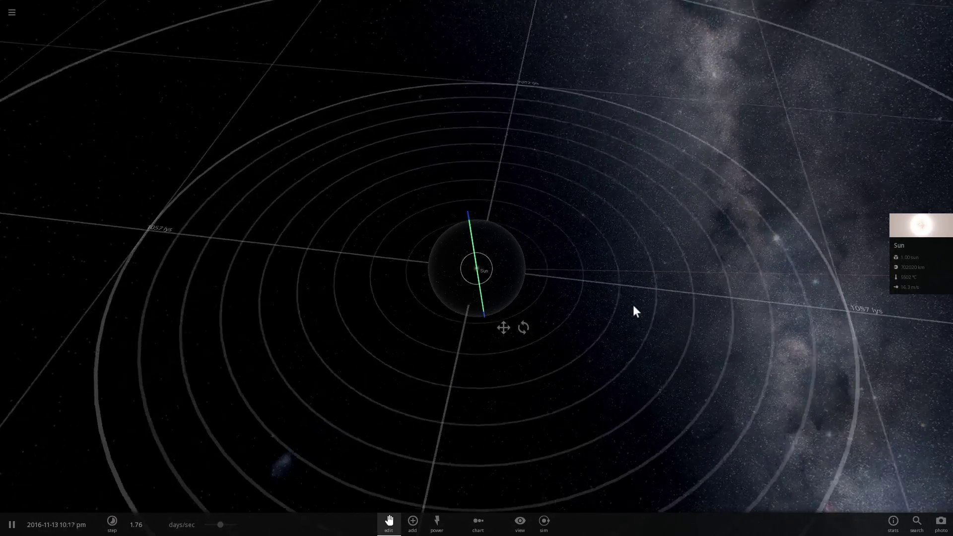
drag(763, 306, 784, 329)
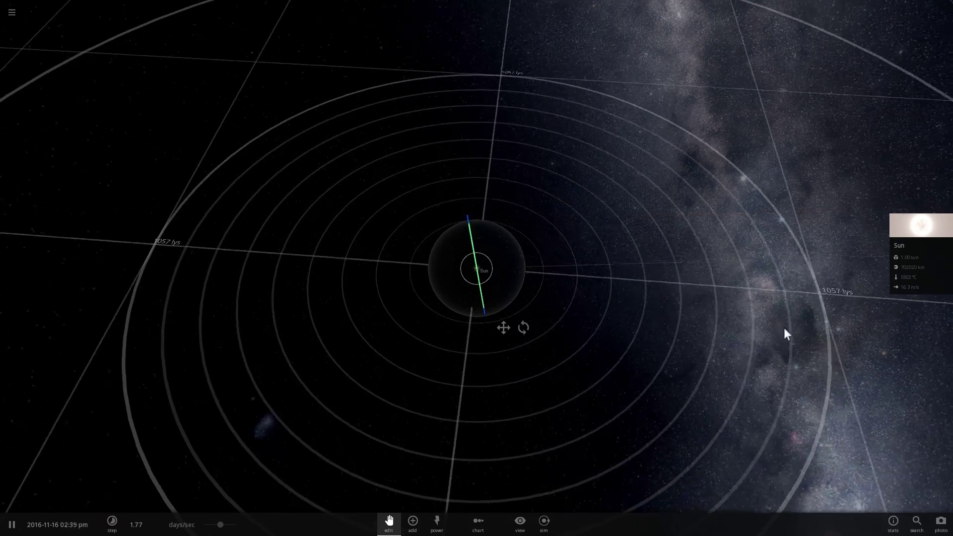
scroll(772, 330, up, 2)
Step: Find Kepler-22 in the object library, place it in orbit about 620 light-years from the Sun, and resume the simulation
key(a)
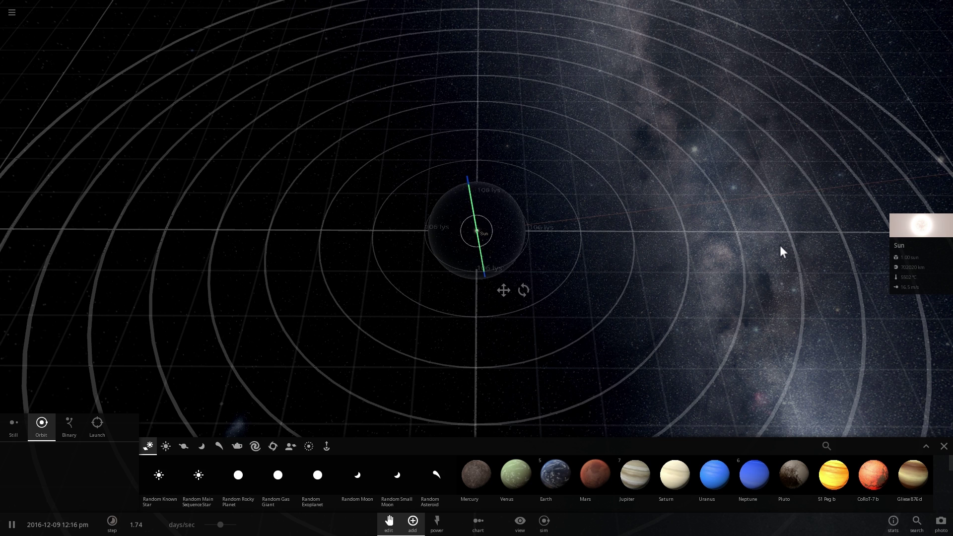
click(836, 440)
text(kepler-)
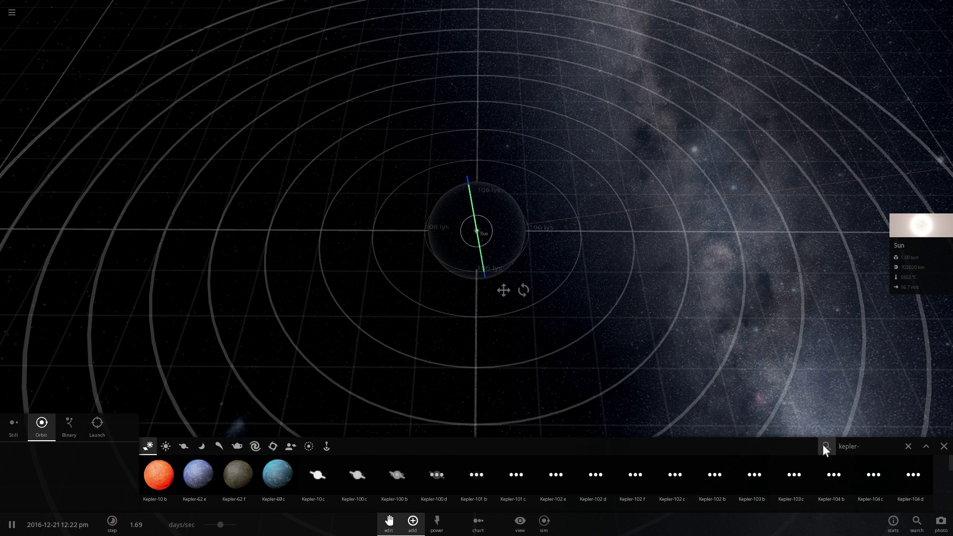
text(22)
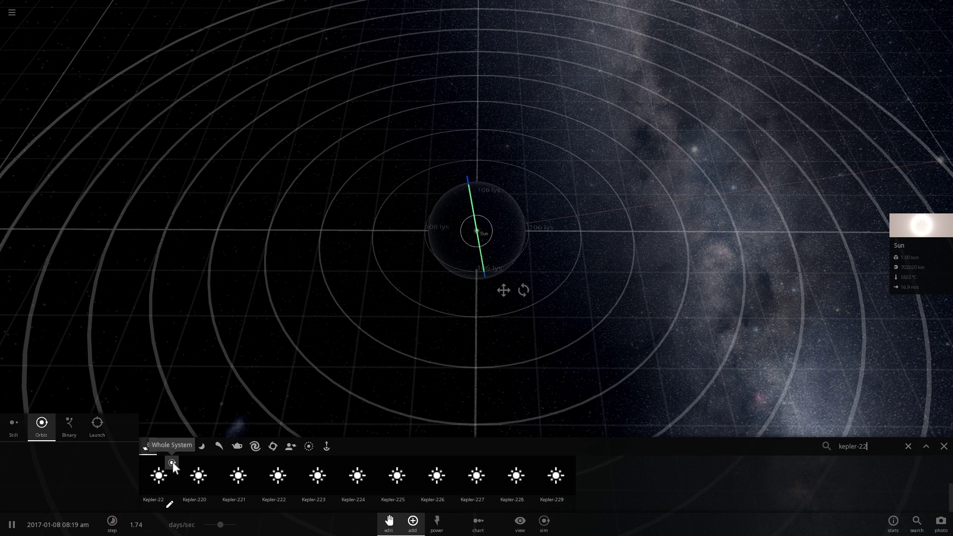
click(172, 462)
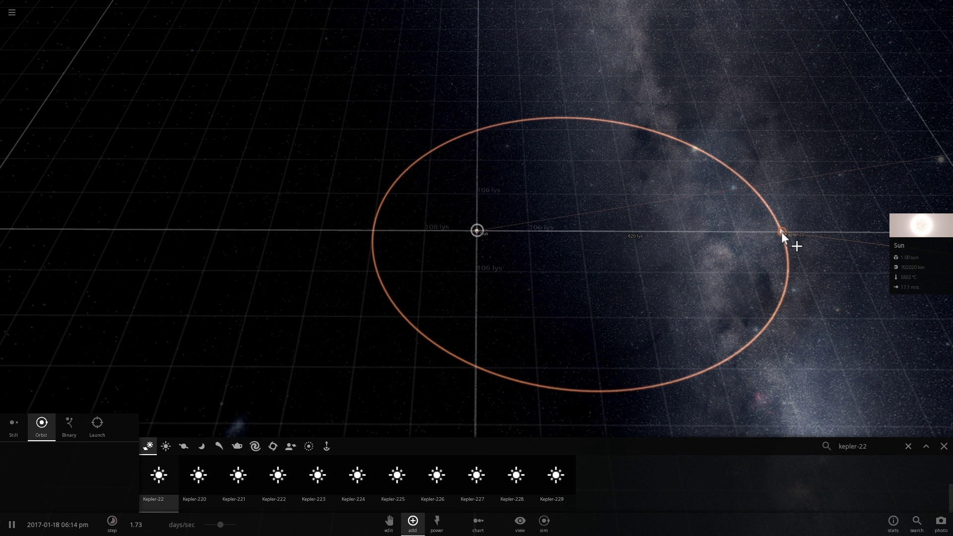
click(780, 231)
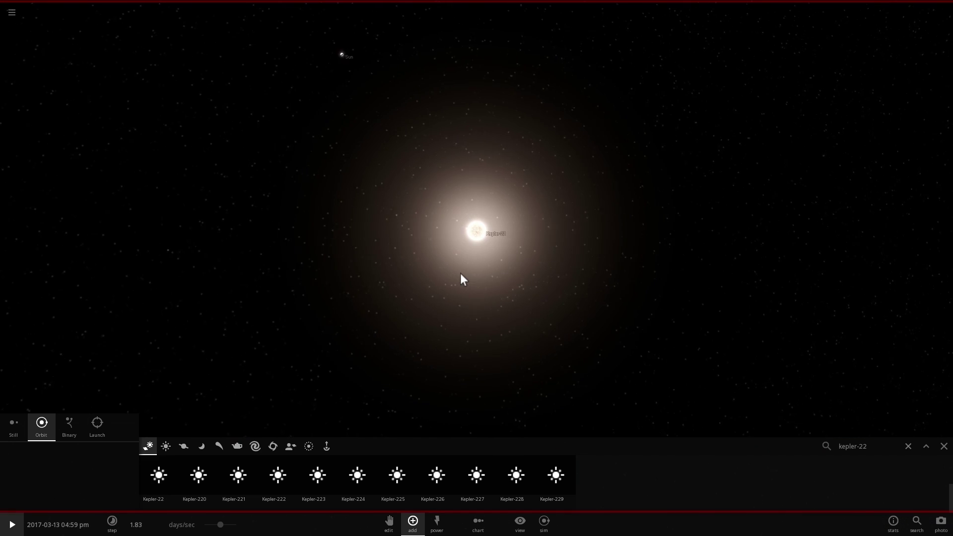
key(space)
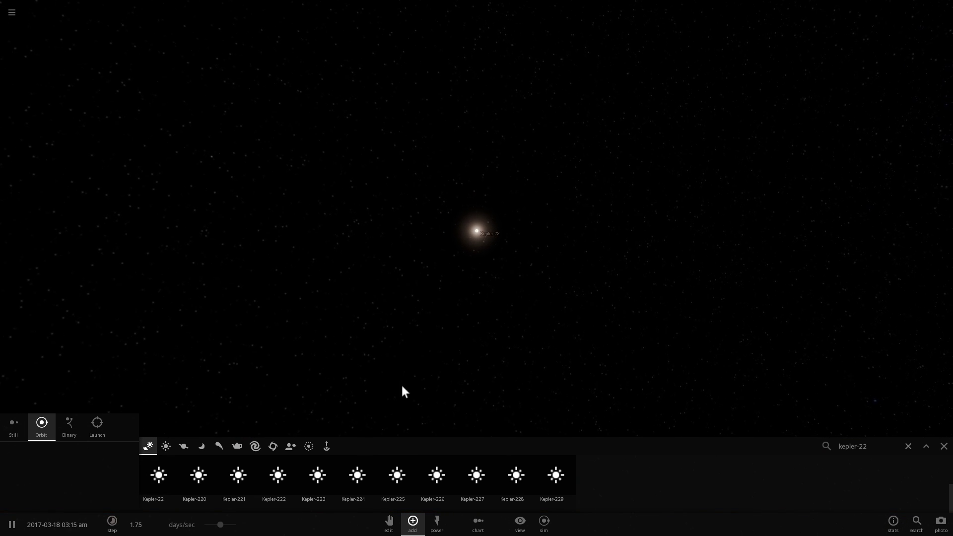
Step: Add the planet Kepler-22 b in orbit around Kepler-22 at about 124 million km
scroll(845, 472, up, 2)
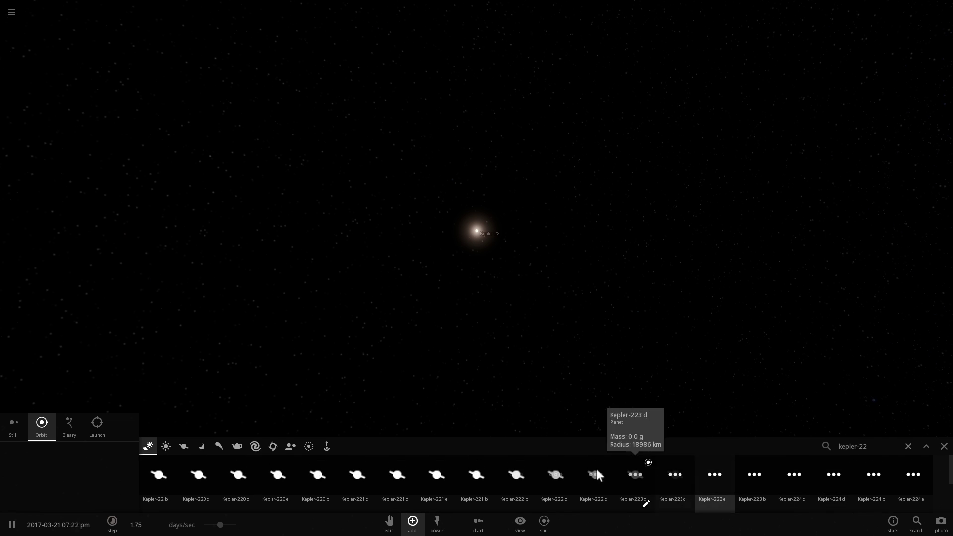
click(163, 482)
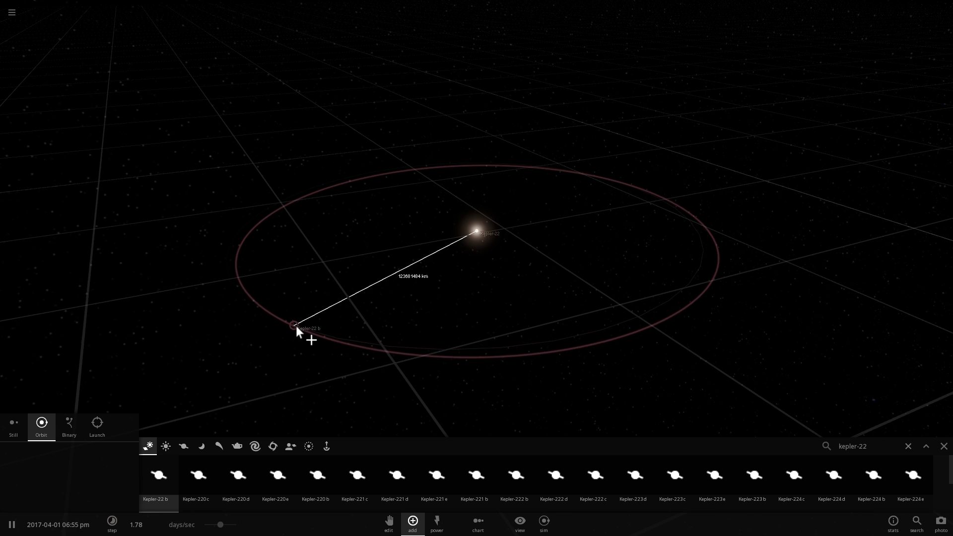
click(284, 325)
click(303, 333)
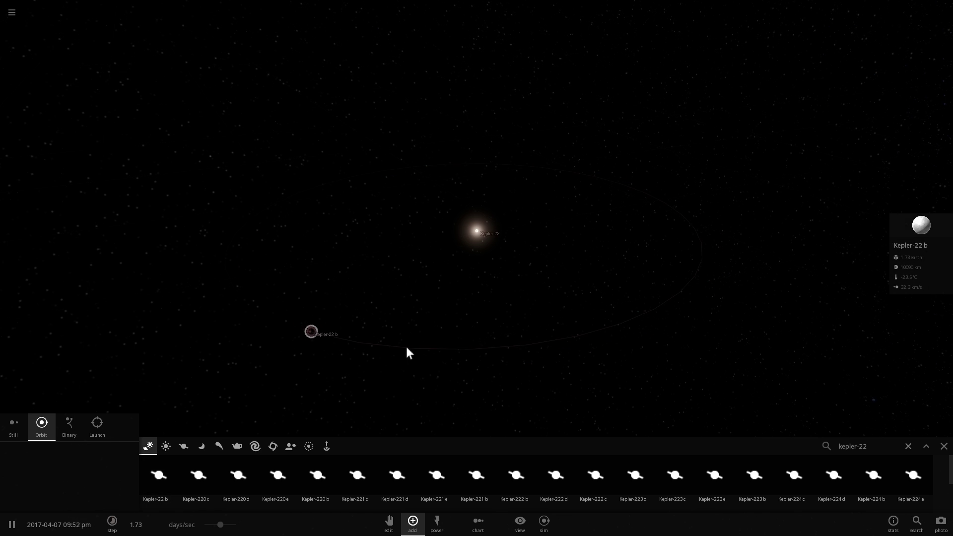
Step: Set the semi-major axis of Kepler-22 b's orbit to 130,000,000 km
click(919, 224)
click(817, 143)
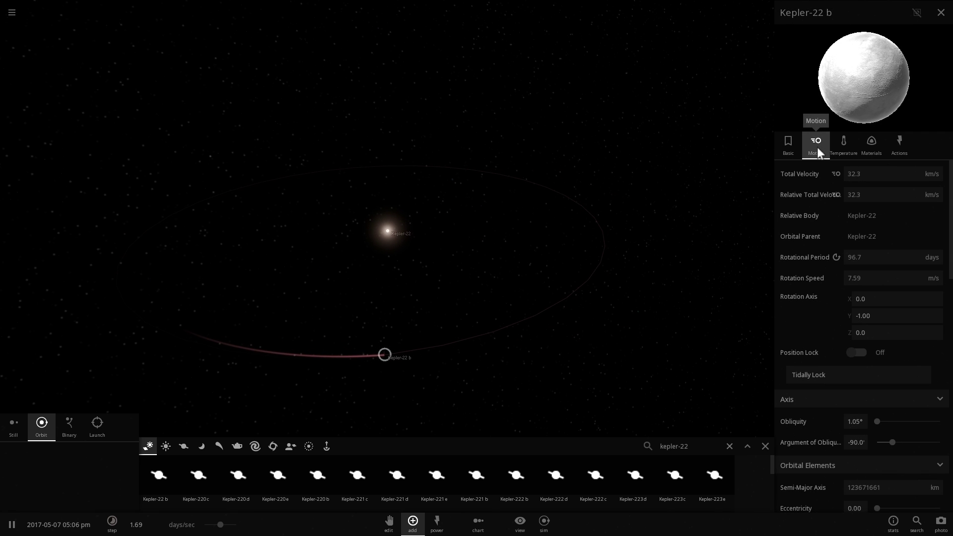
scroll(846, 244, down, 3)
scroll(852, 273, down, 2)
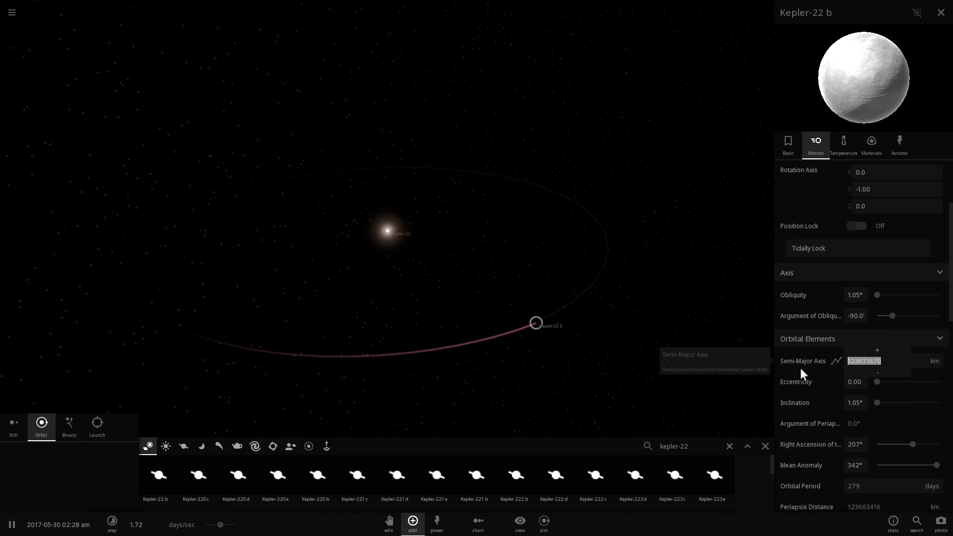
text(130000)
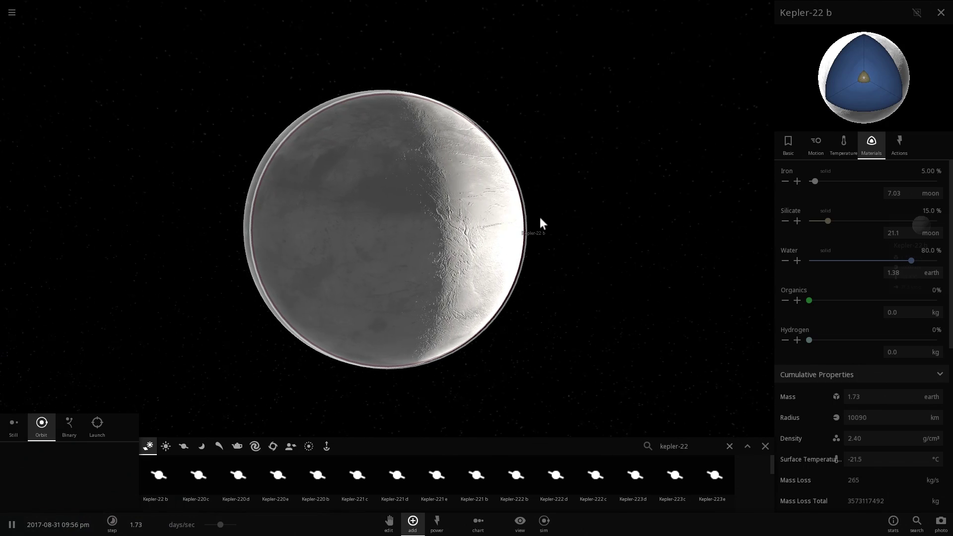
Step: Examine Kepler-22 b's surface together with its basic properties and temperature data
scroll(548, 218, down, 3)
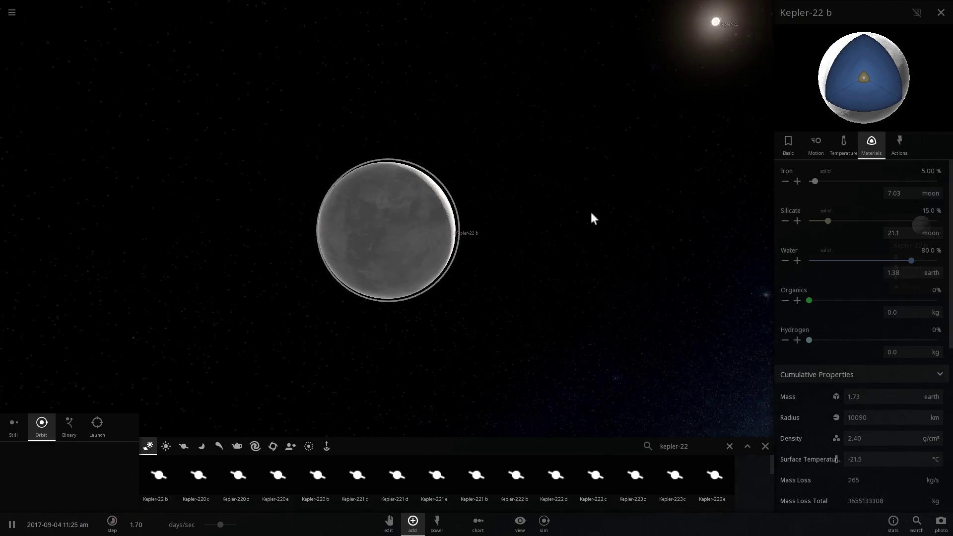
click(785, 145)
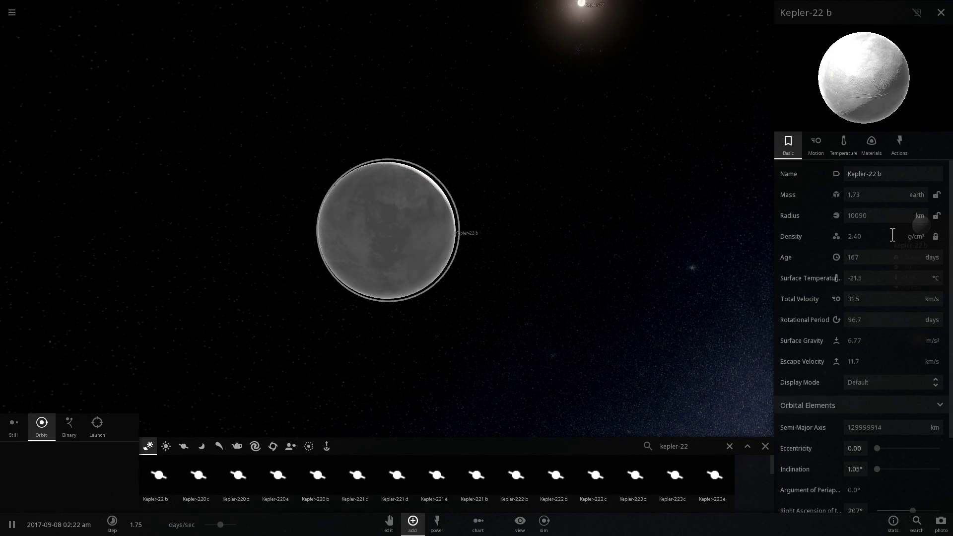
click(841, 145)
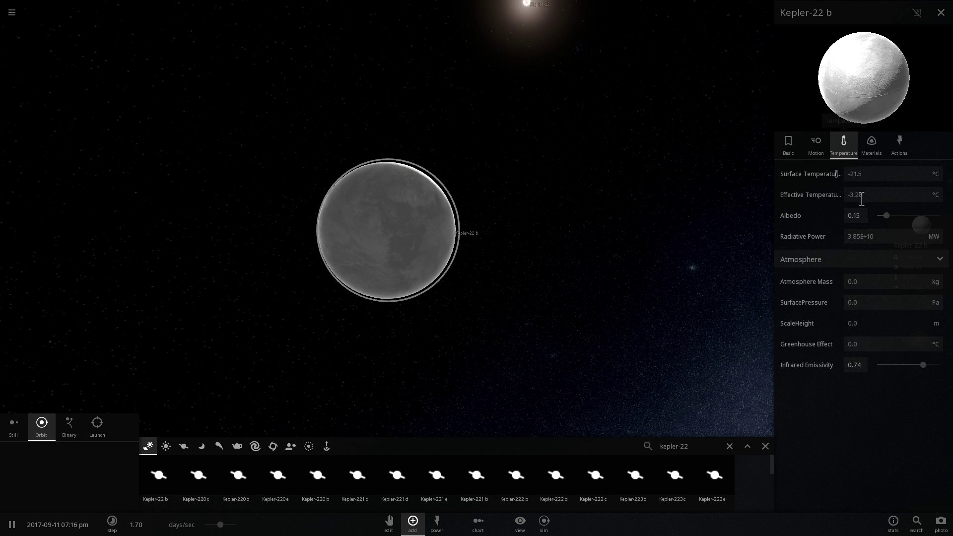
scroll(610, 183, down, 2)
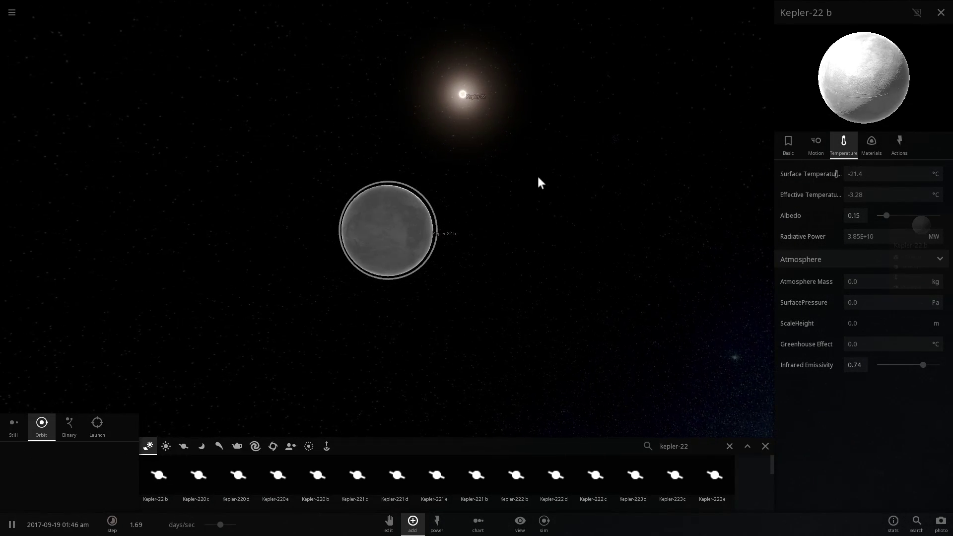
scroll(535, 183, up, 3)
scroll(456, 188, down, 4)
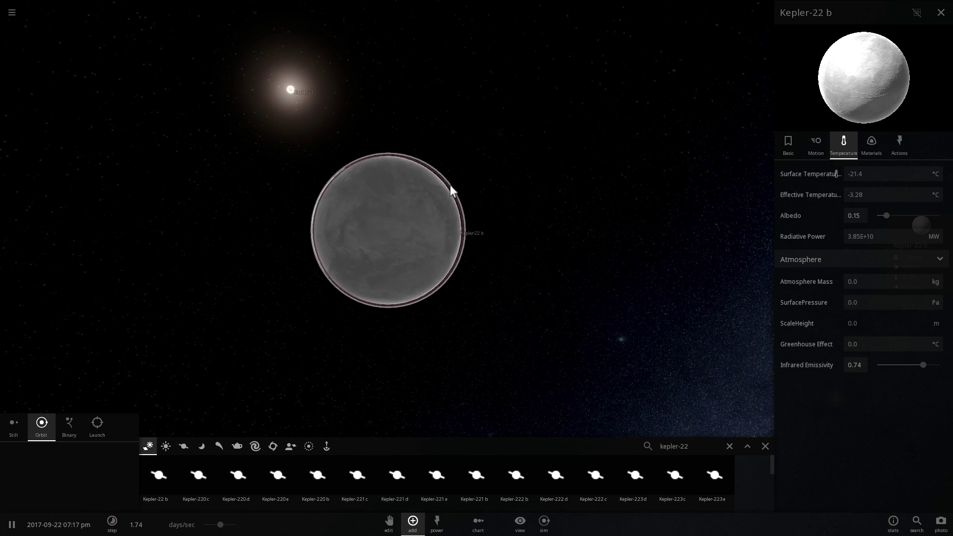
scroll(395, 202, down, 3)
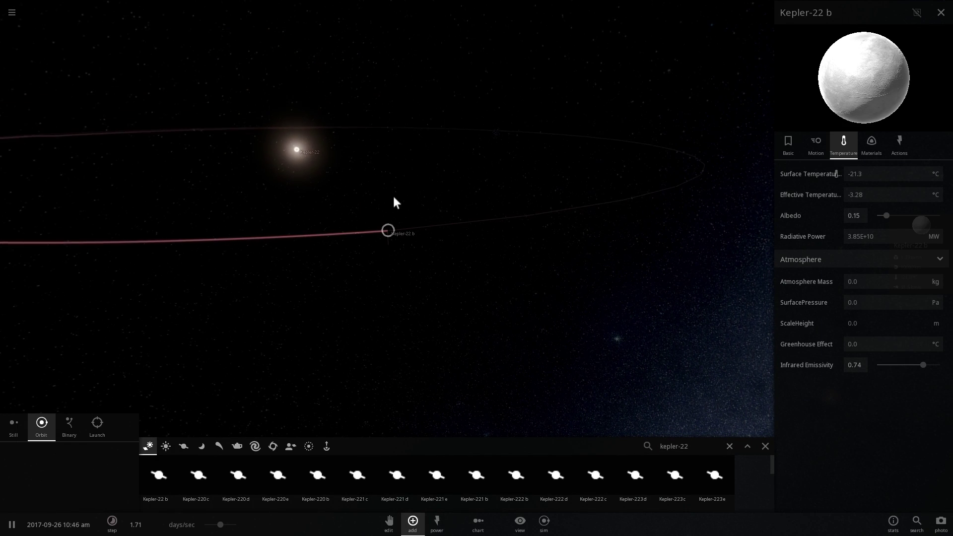
Step: Inspect the Kepler-22 star's basic properties, and return to Kepler-22 b's temperature data with a close view of the planet
right_drag(393, 195, 397, 208)
scroll(335, 186, down, 2)
click(319, 179)
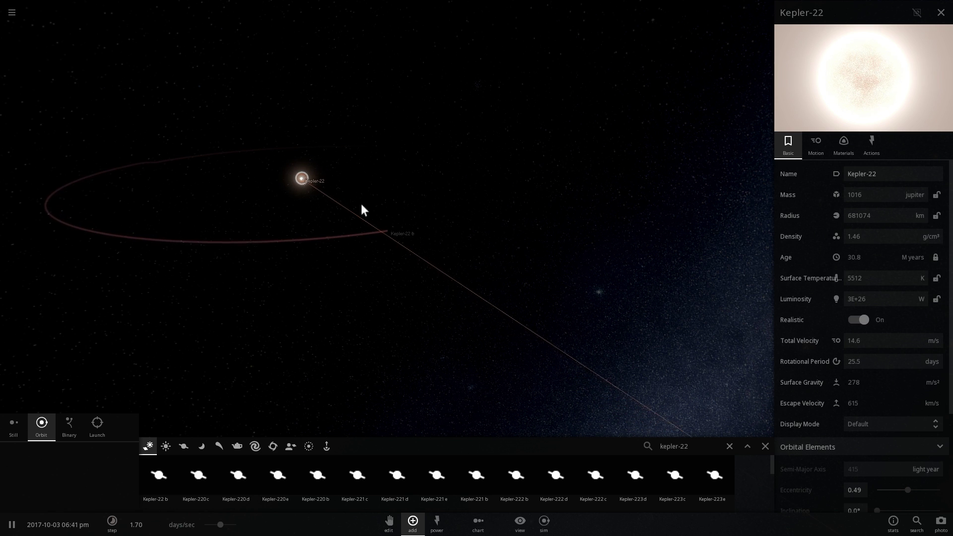
click(388, 231)
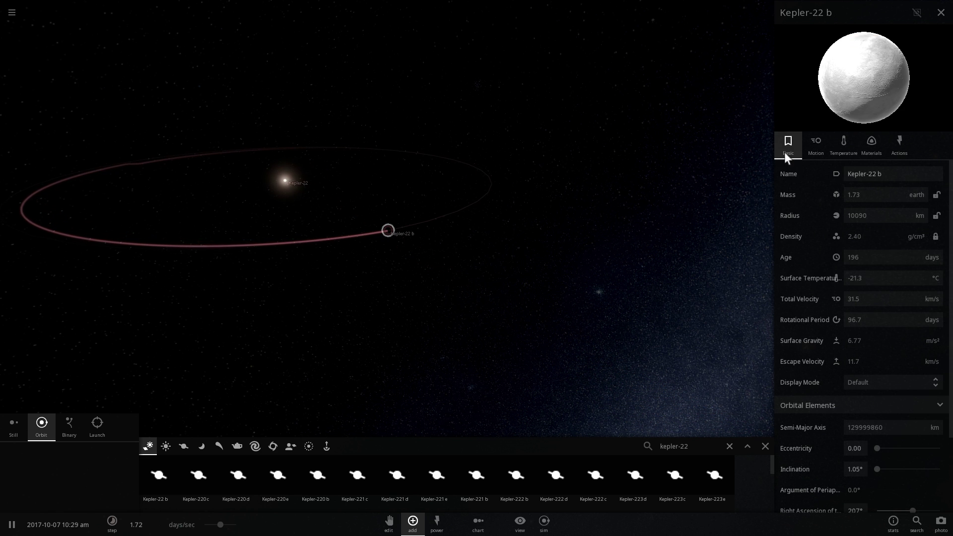
click(843, 143)
scroll(352, 227, up, 5)
scroll(391, 230, up, 5)
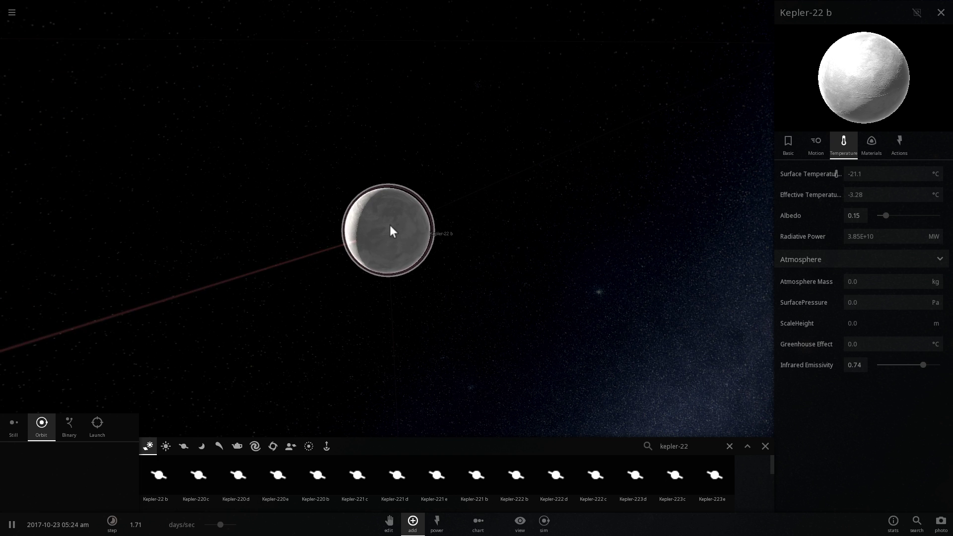
scroll(365, 233, up, 3)
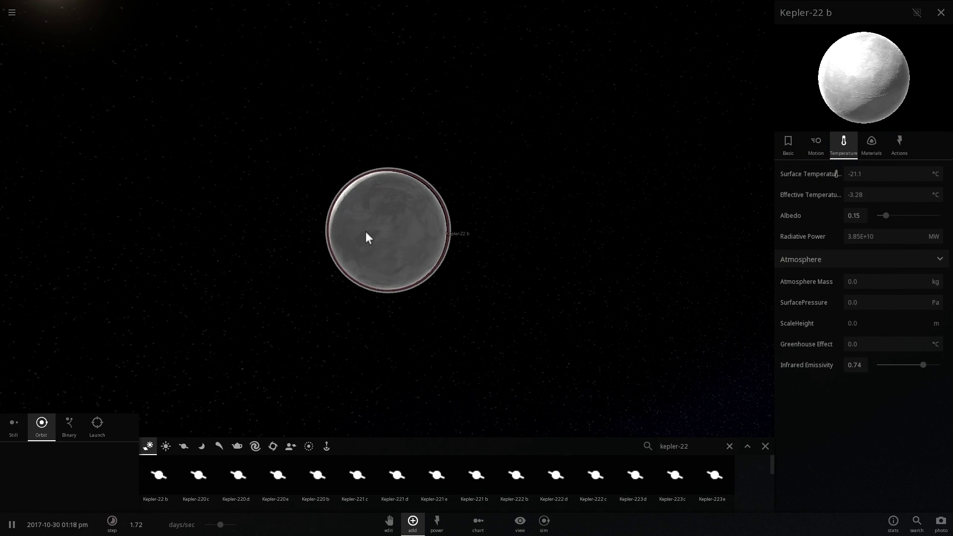
Step: Give Kepler-22 b an atmosphere with a surface pressure of 1 atm
scroll(446, 218, up, 3)
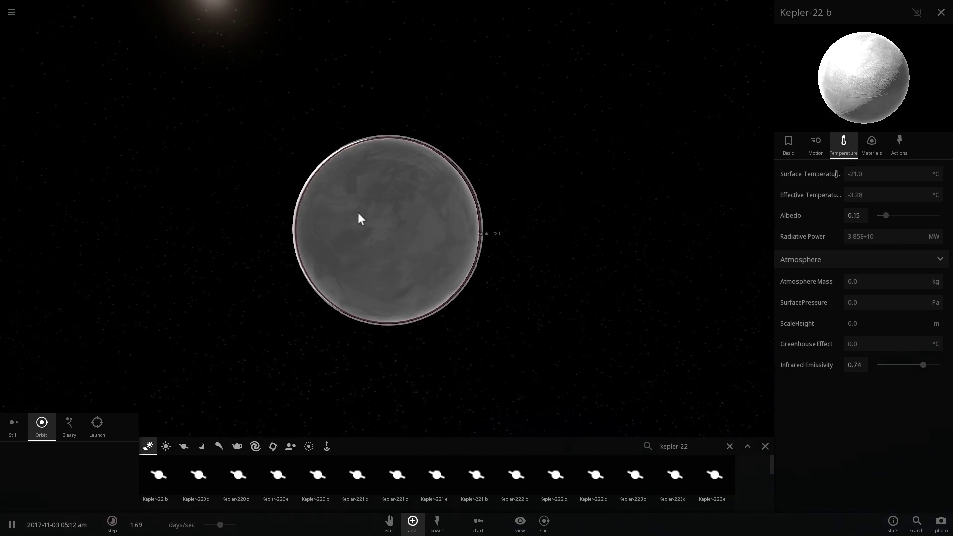
scroll(442, 219, up, 5)
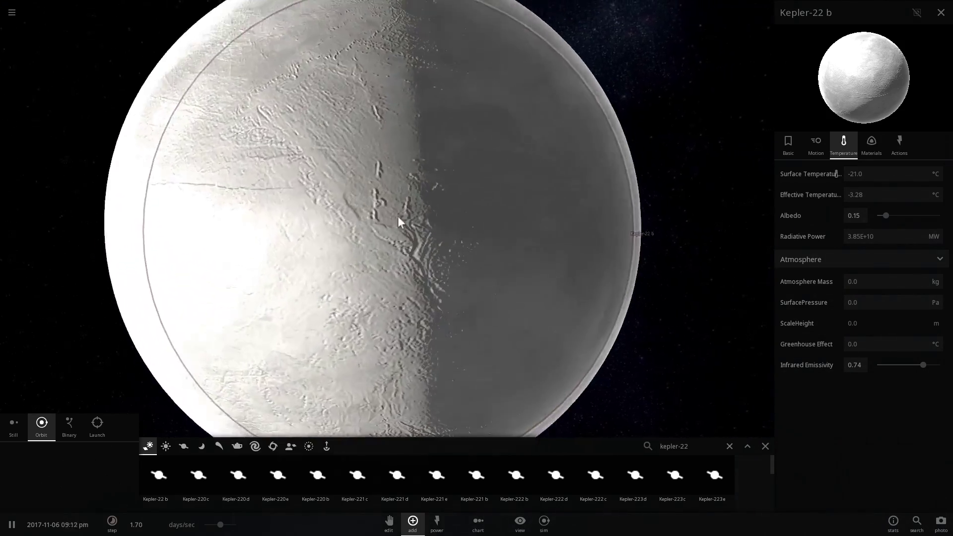
scroll(392, 220, down, 4)
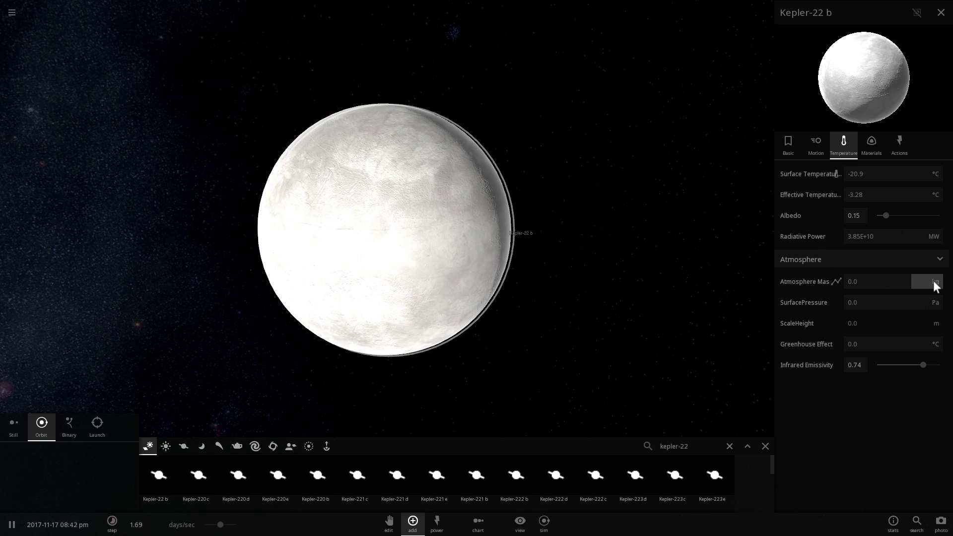
click(936, 302)
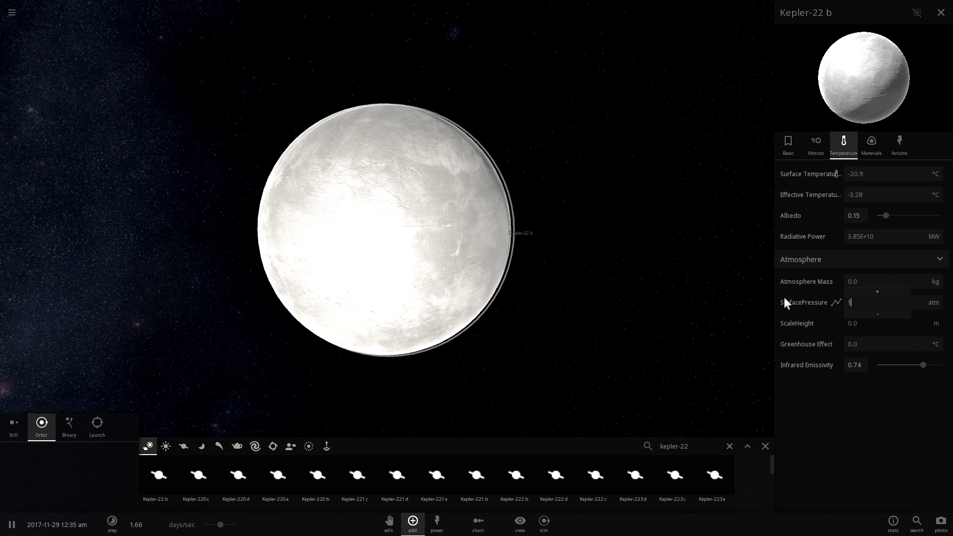
key(Return)
Step: Examine Kepler-22 b's clouds and atmosphere up close, along with its basic properties and its orbit around the star
scroll(627, 243, up, 3)
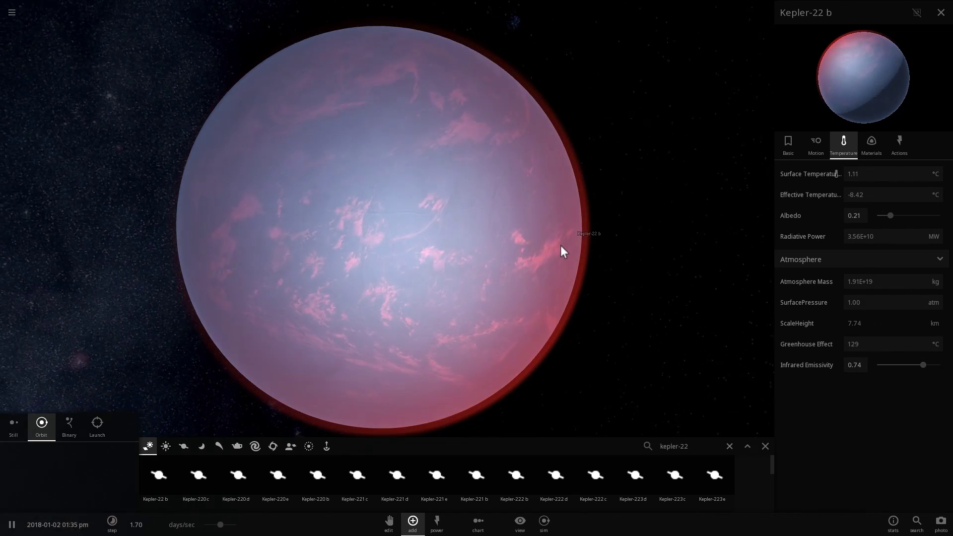
drag(560, 245, 633, 260)
right_drag(632, 259, 671, 257)
scroll(652, 258, up, 4)
scroll(653, 257, down, 4)
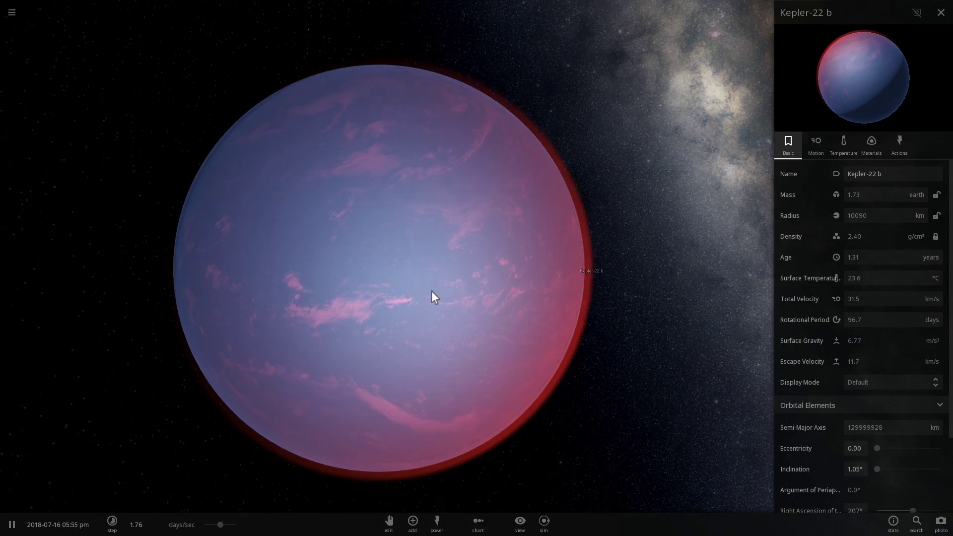
right_drag(431, 291, 631, 291)
scroll(622, 286, down, 5)
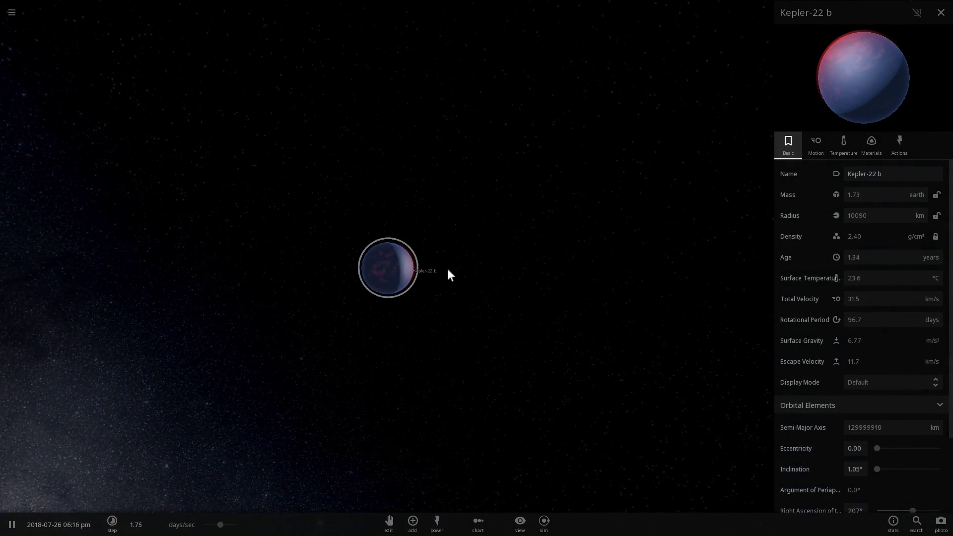
right_drag(447, 270, 540, 271)
scroll(463, 270, down, 10)
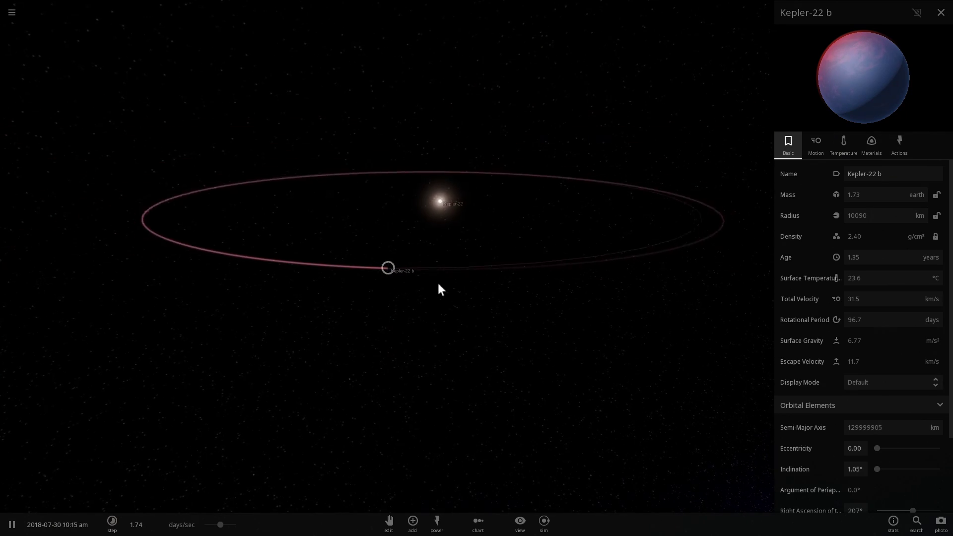
Step: Return to a close view of Kepler-22 b and inspect its material composition
right_drag(439, 285, 388, 270)
scroll(388, 267, up, 10)
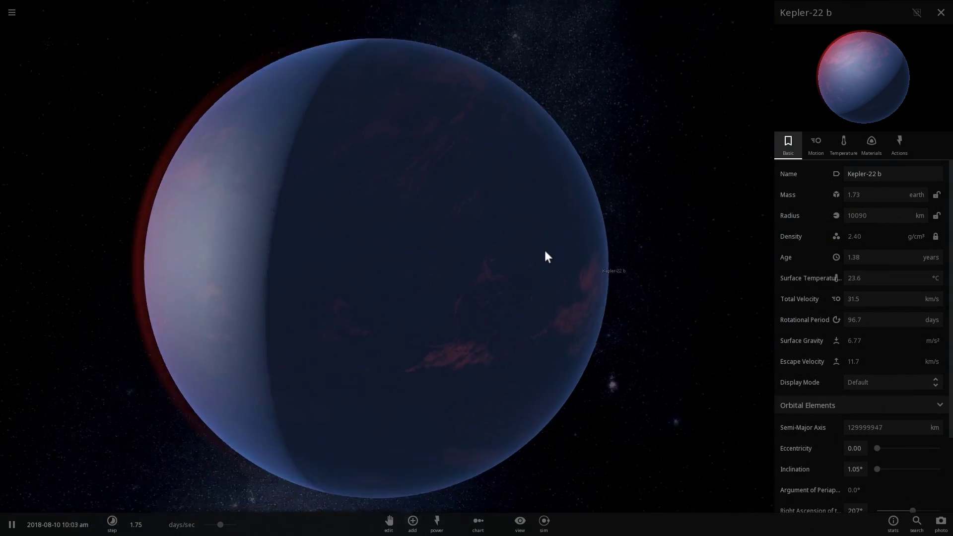
scroll(544, 252, down, 3)
right_drag(449, 266, 574, 242)
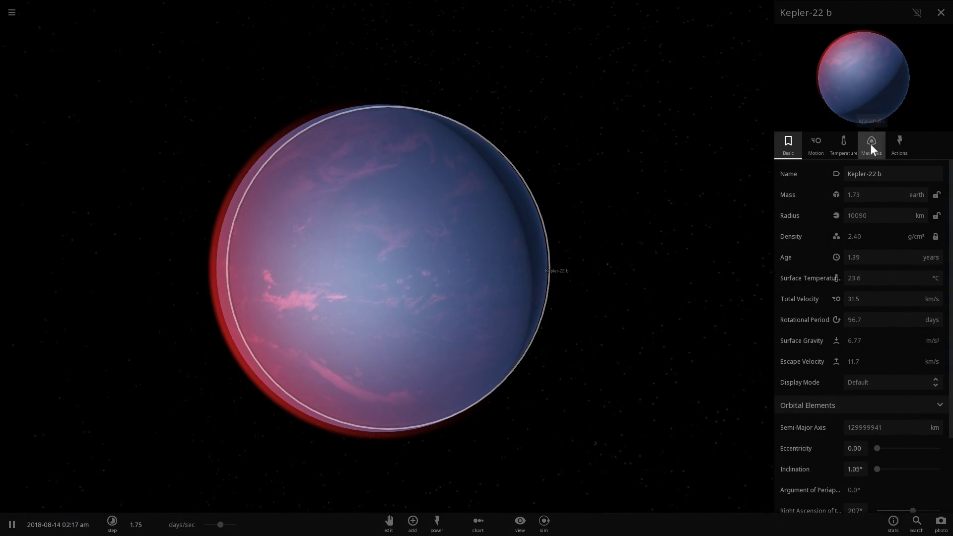
click(871, 144)
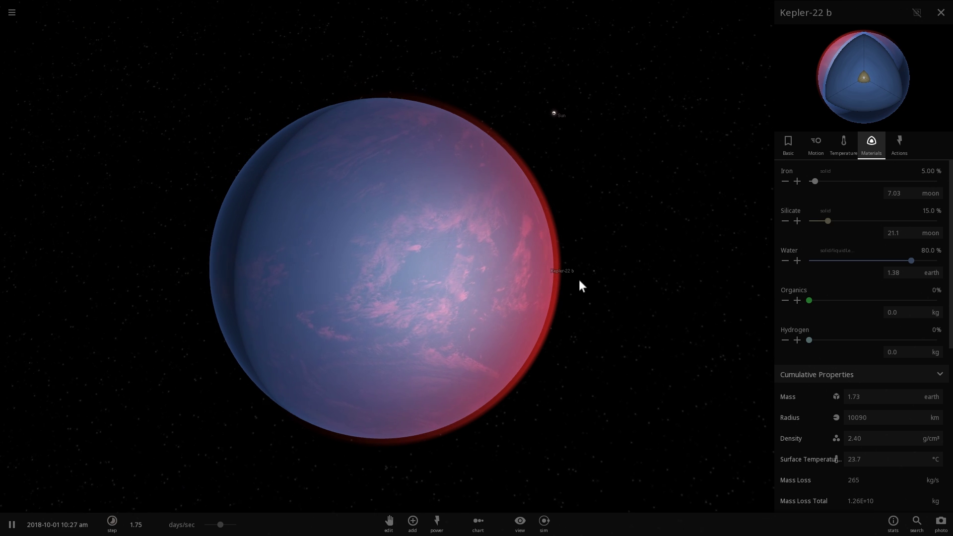
scroll(590, 280, up, 3)
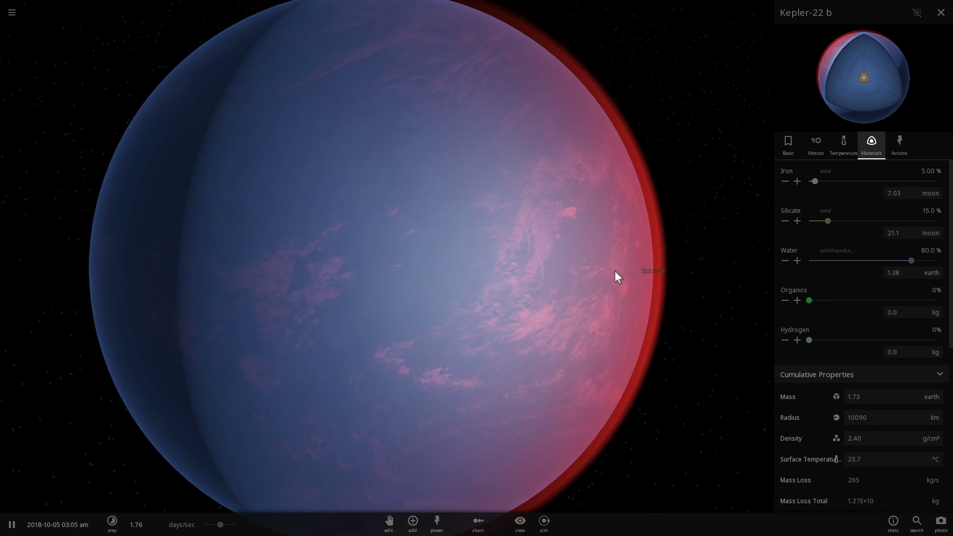
scroll(614, 270, down, 3)
Step: Set Kepler-22 b's radius to 14000 km in its basic properties
click(786, 147)
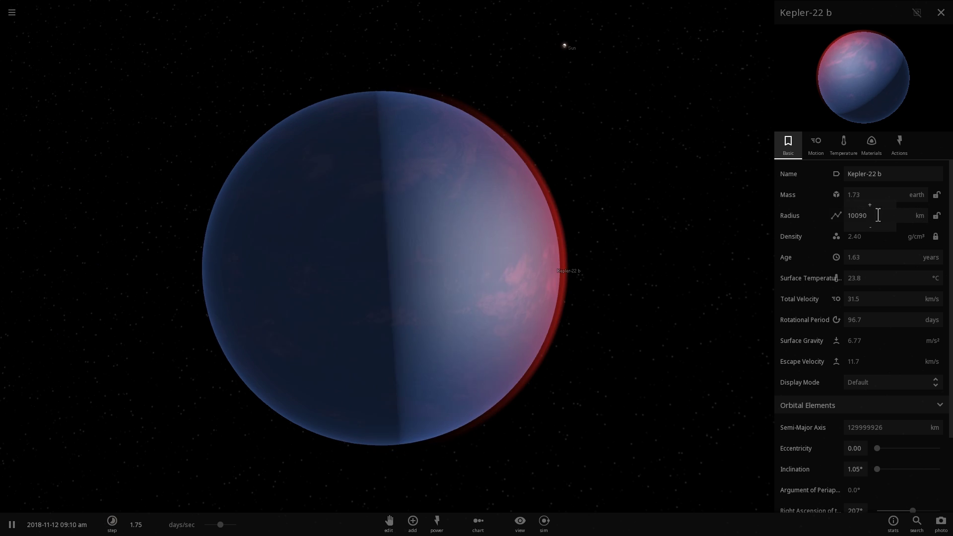
drag(874, 213, 780, 215)
text(14000)
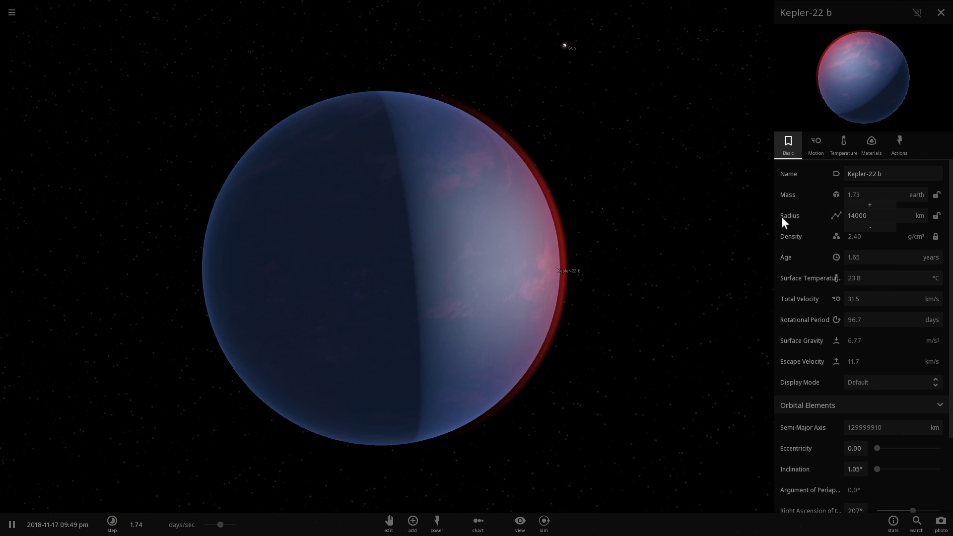
key(Return)
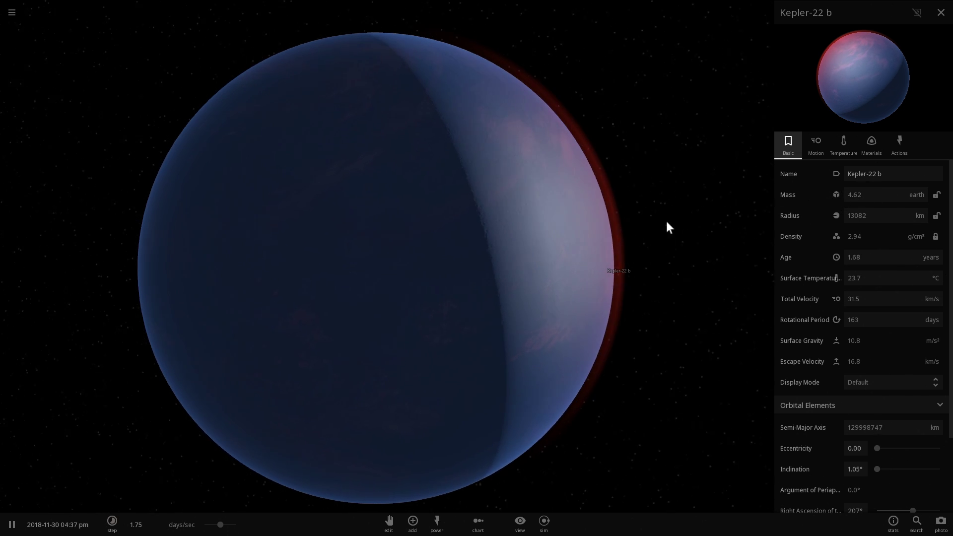
Step: Increase the share of iron in Kepler-22 b's material composition
scroll(668, 218, down, 3)
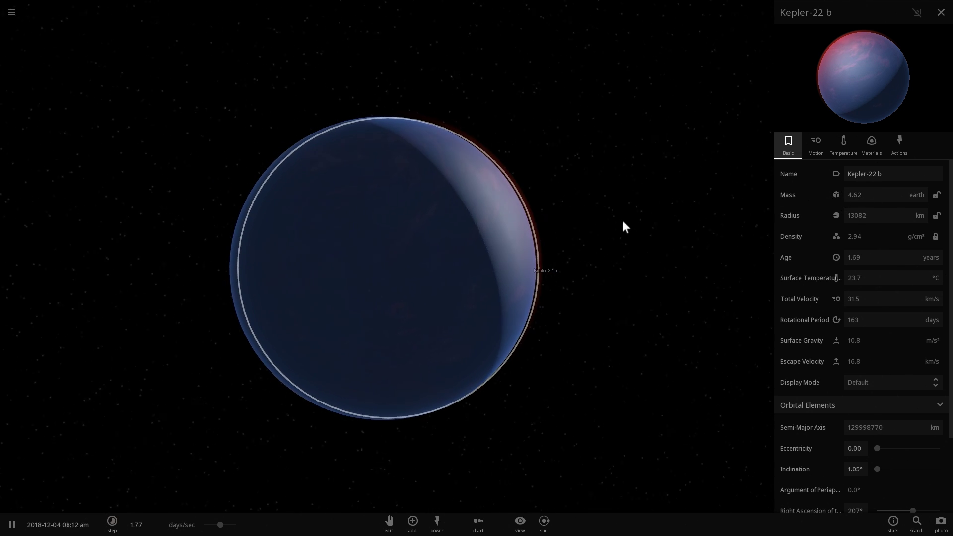
click(872, 143)
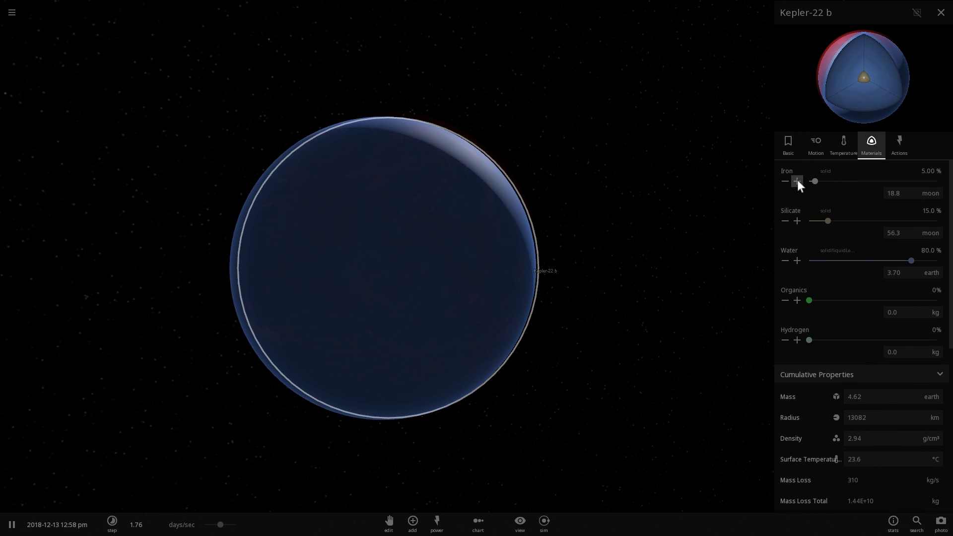
drag(811, 182, 830, 182)
Step: Enter a radius of 14000 km for Kepler-22 b again to adjust its size after the iron change
click(788, 148)
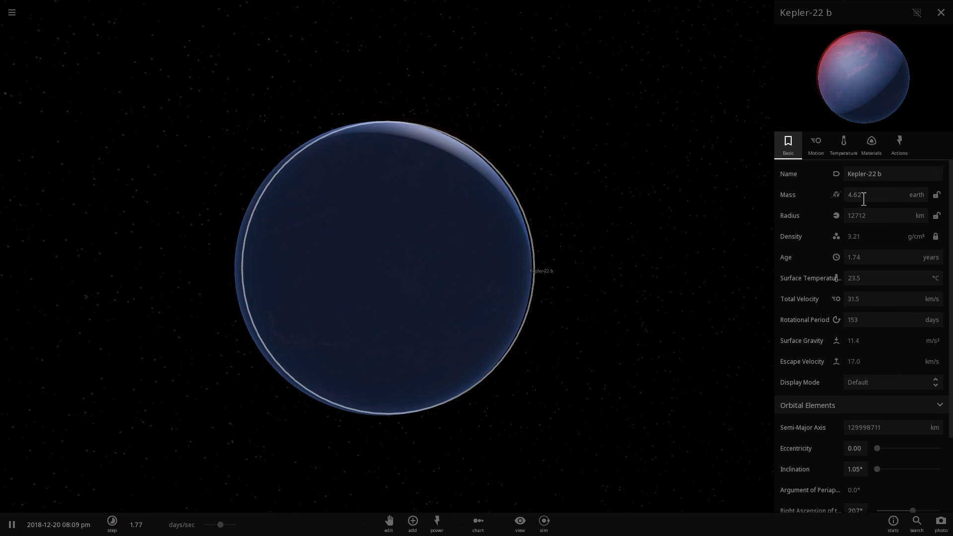
double_click(875, 214)
text(13498)
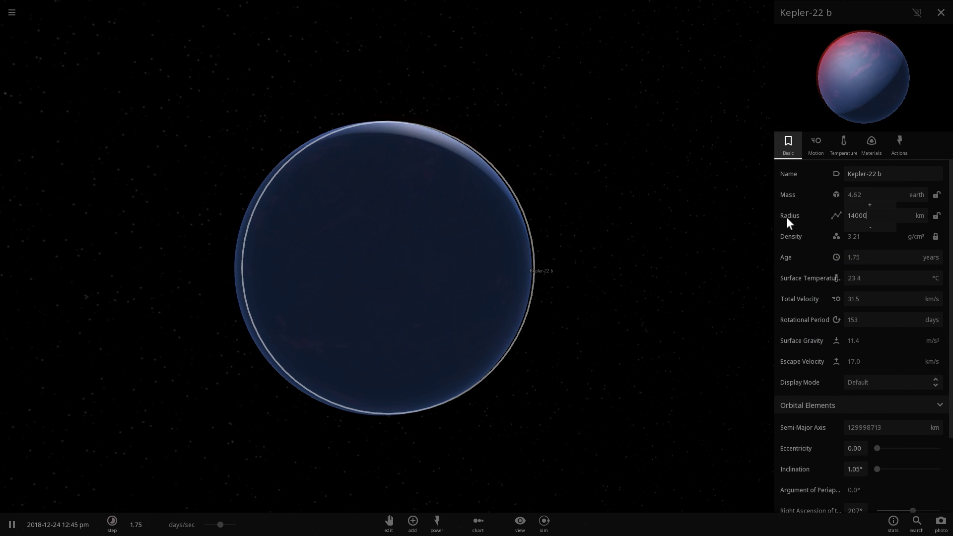
key(Return)
Step: Examine the resized Kepler-22 b from several sides, both close up and against its star
drag(439, 248, 615, 230)
drag(487, 240, 572, 210)
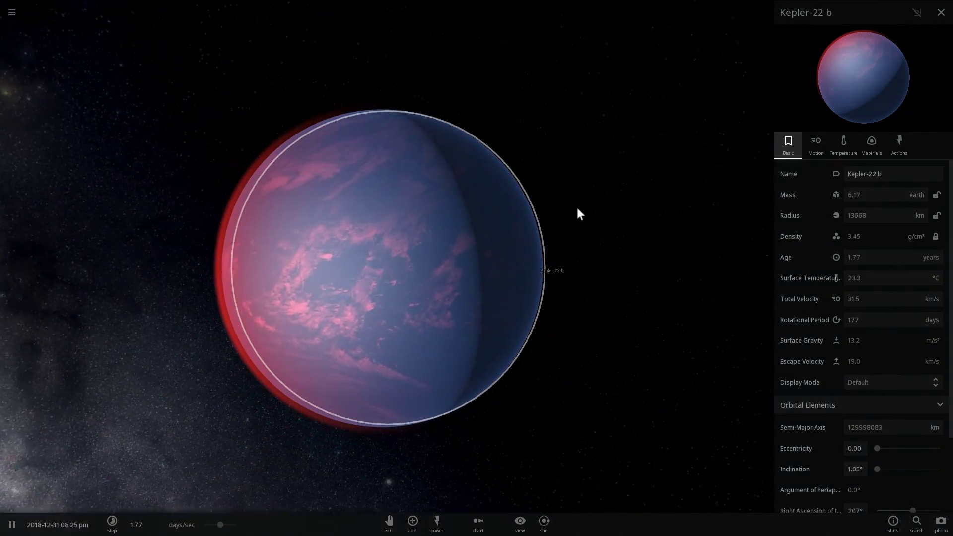
scroll(569, 239, down, 4)
drag(493, 255, 604, 243)
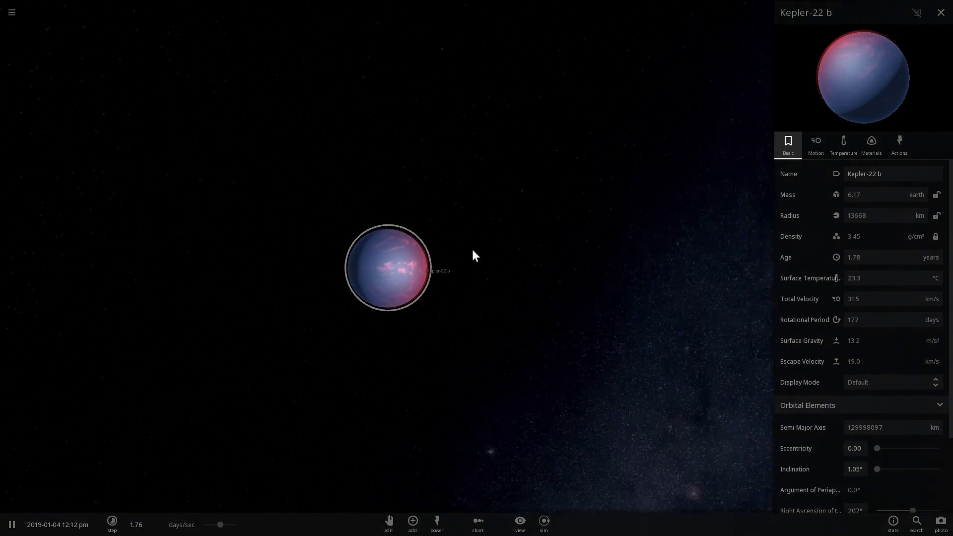
drag(474, 248, 643, 251)
scroll(650, 253, down, 3)
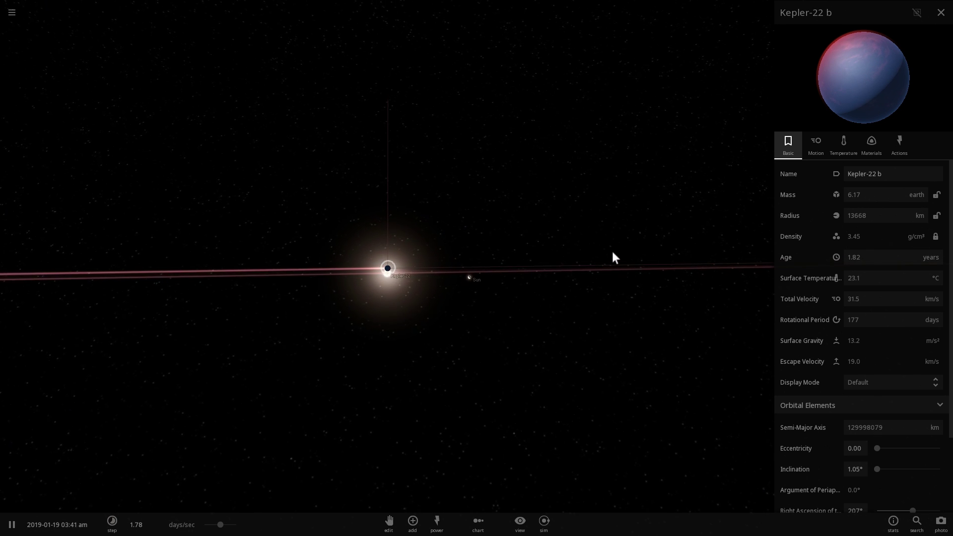
scroll(441, 268, up, 5)
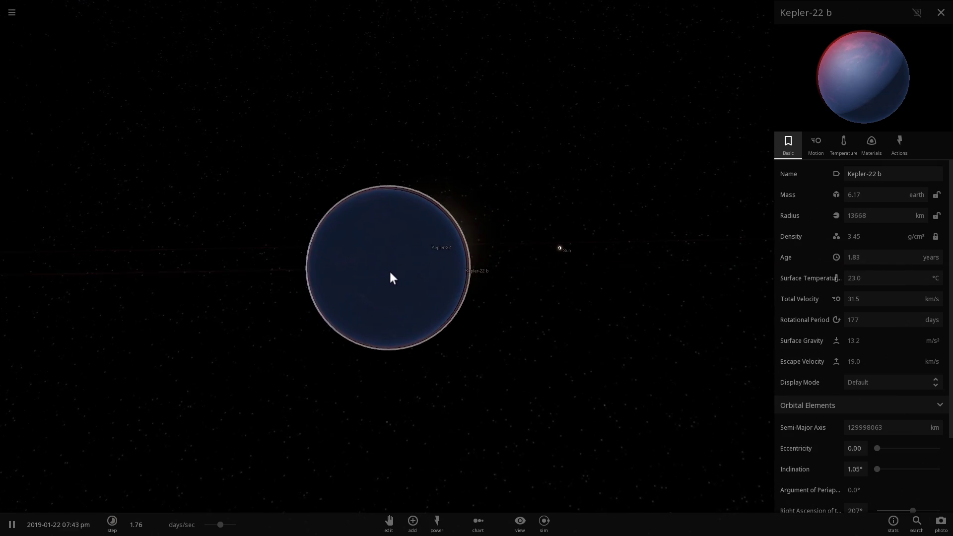
drag(392, 271, 480, 260)
scroll(416, 273, up, 4)
scroll(480, 260, down, 2)
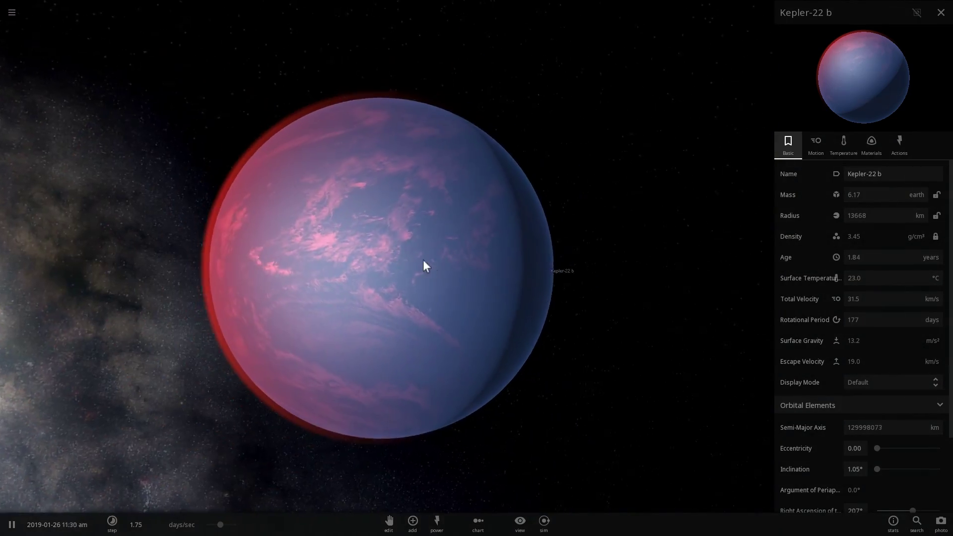
drag(420, 260, 491, 281)
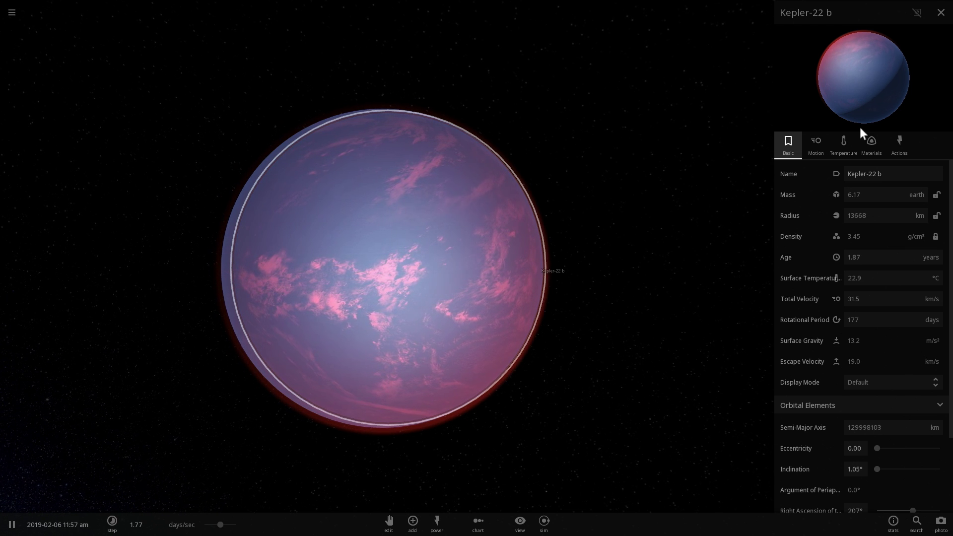
Step: Review Kepler-22 b's basic properties and orbital elements, and inspect its cloud patterns from different sides
click(866, 142)
click(790, 144)
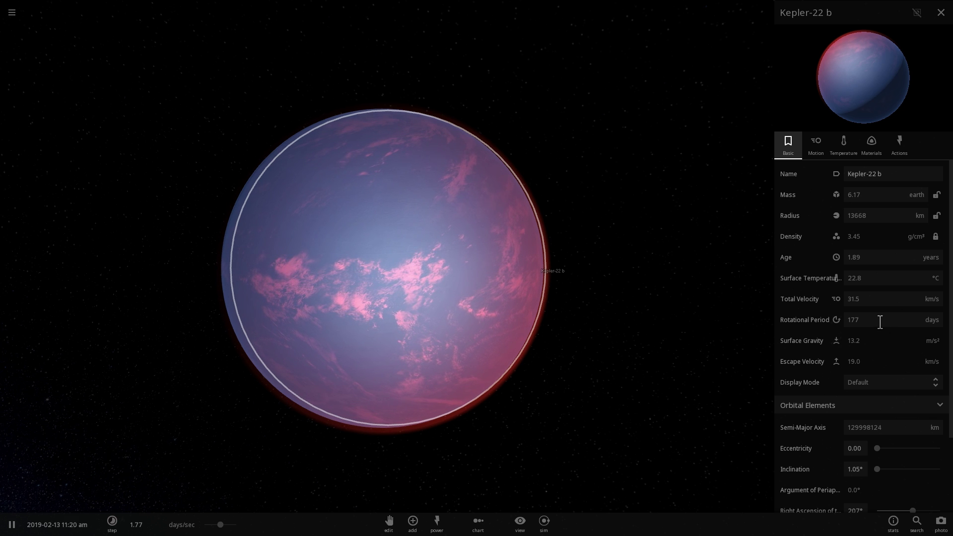
scroll(877, 302, down, 2)
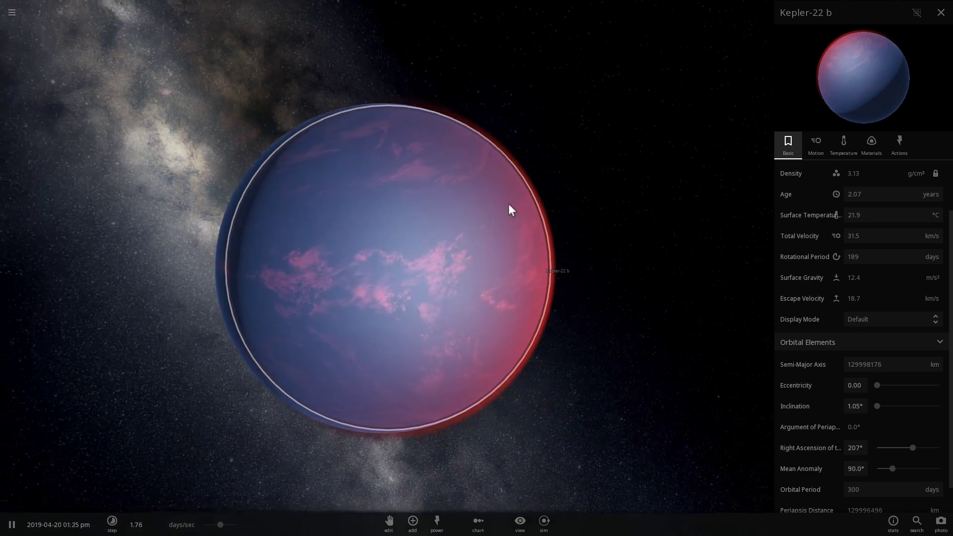
drag(508, 203, 327, 201)
scroll(457, 210, up, 3)
scroll(325, 217, down, 2)
scroll(325, 217, down, 3)
scroll(343, 210, up, 2)
scroll(343, 209, up, 3)
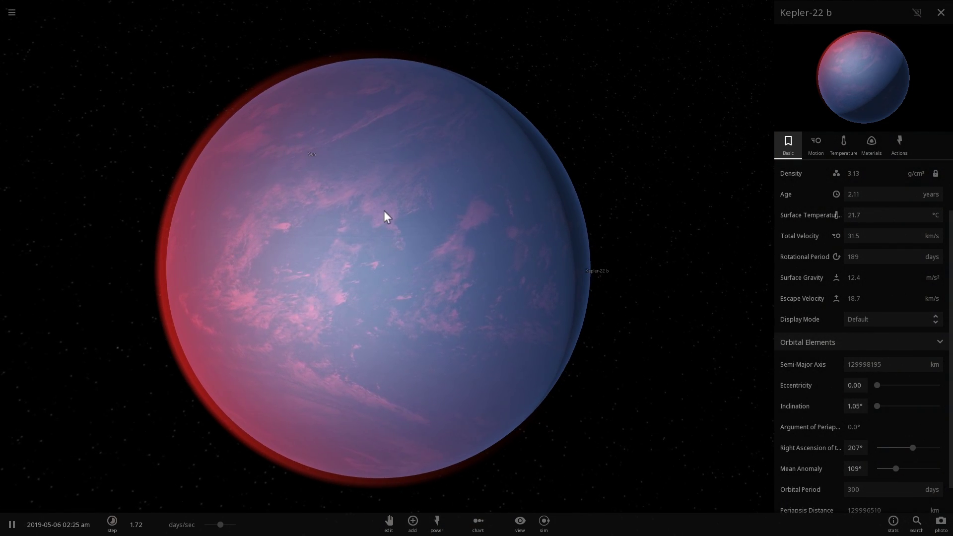
drag(383, 210, 563, 222)
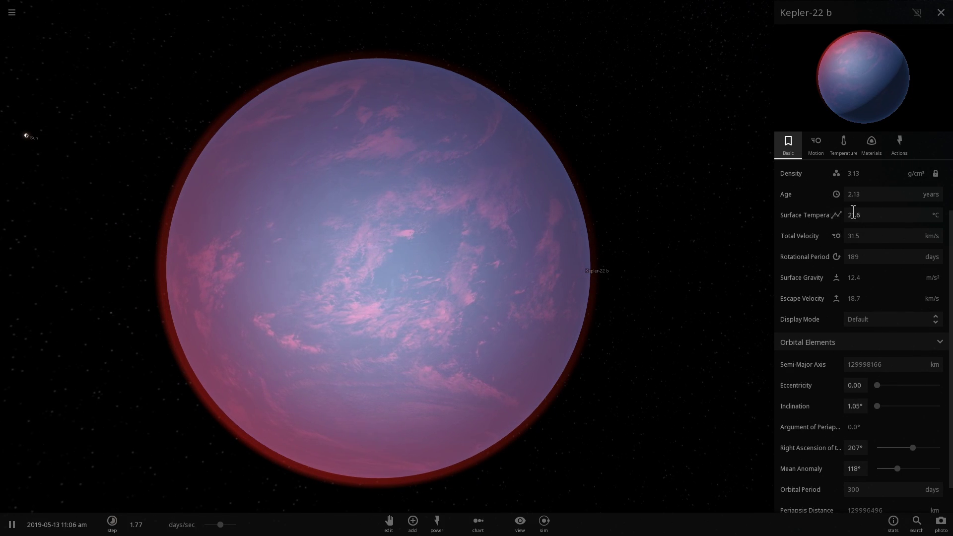
drag(398, 210, 479, 230)
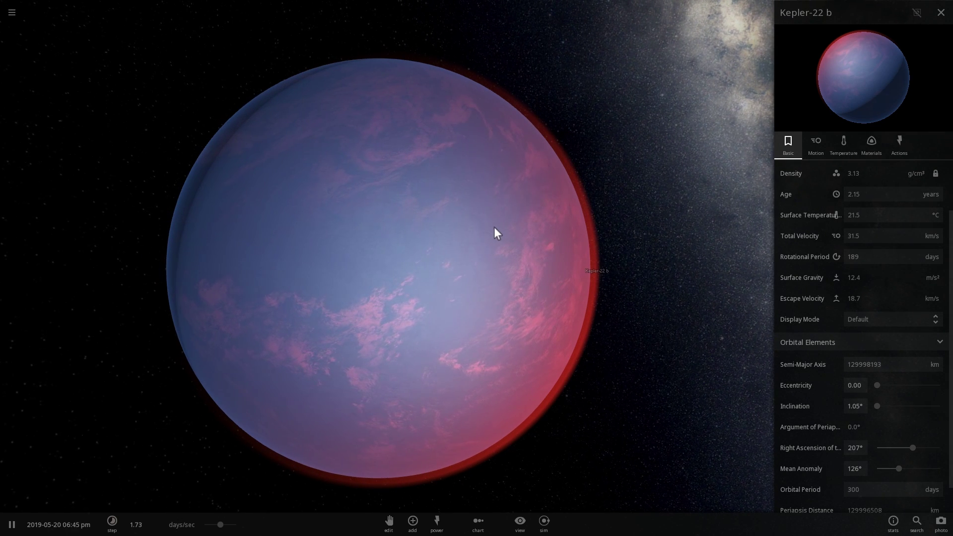
Step: Check Kepler-22 b's Earth similarity and life likelihood, and view the planet's day and night sides from near and far
click(871, 144)
scroll(864, 235, down, 5)
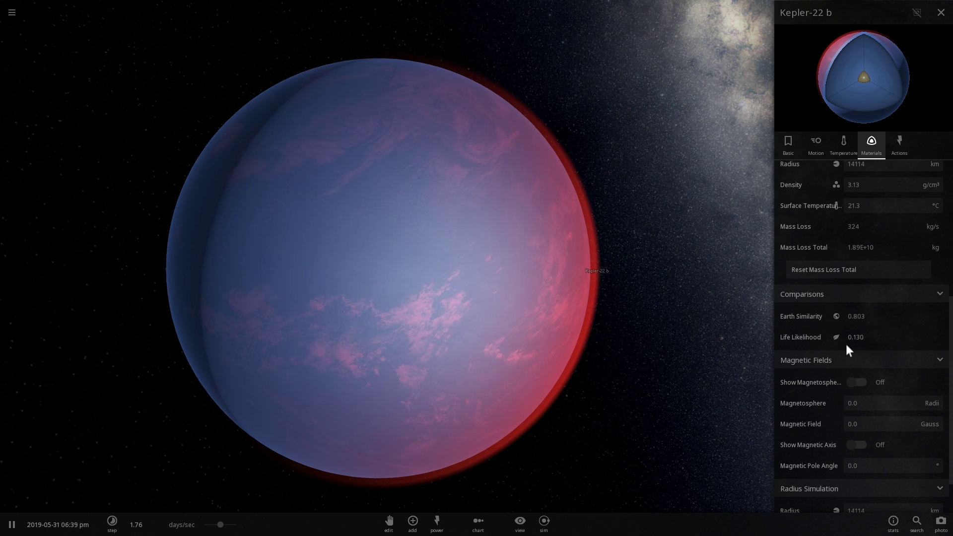
drag(323, 269, 357, 298)
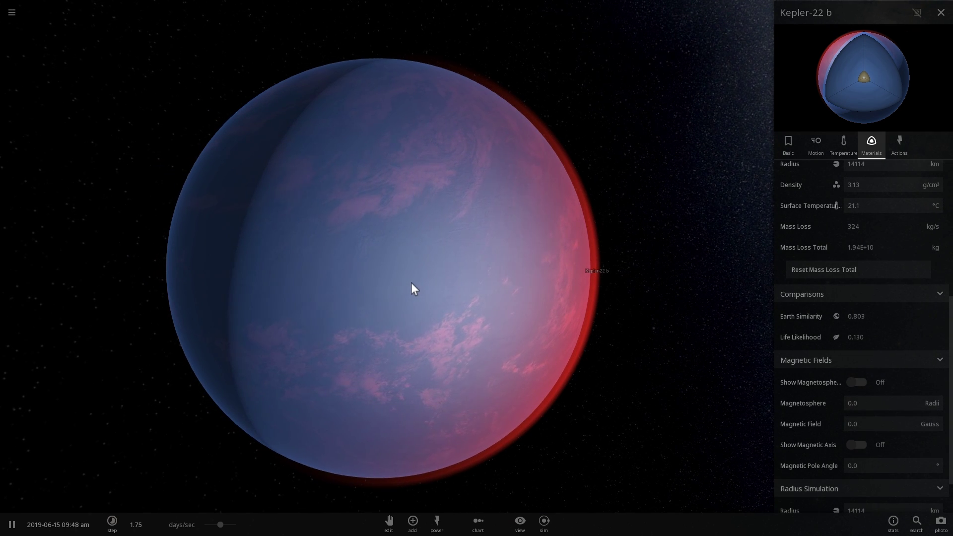
drag(411, 282, 612, 245)
scroll(600, 239, down, 4)
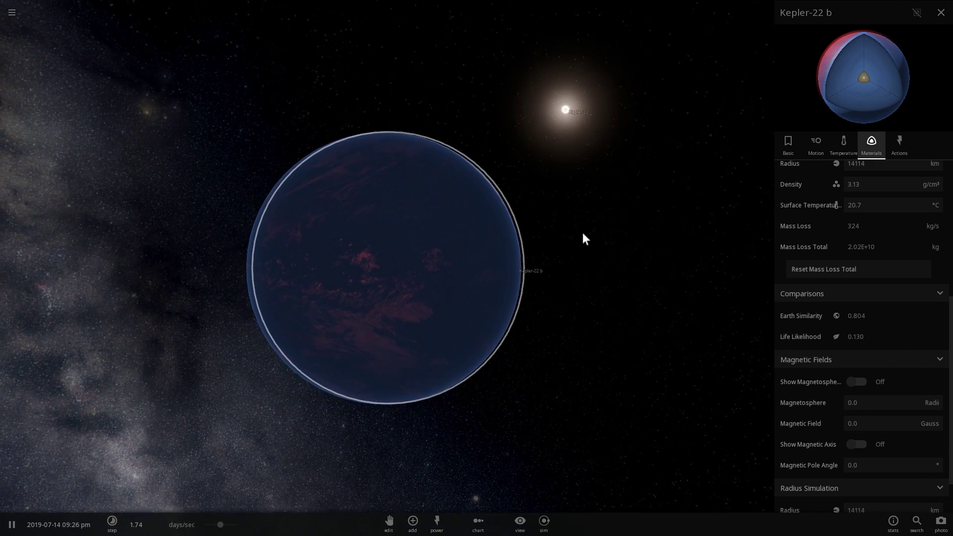
drag(501, 318, 619, 297)
scroll(551, 297, up, 3)
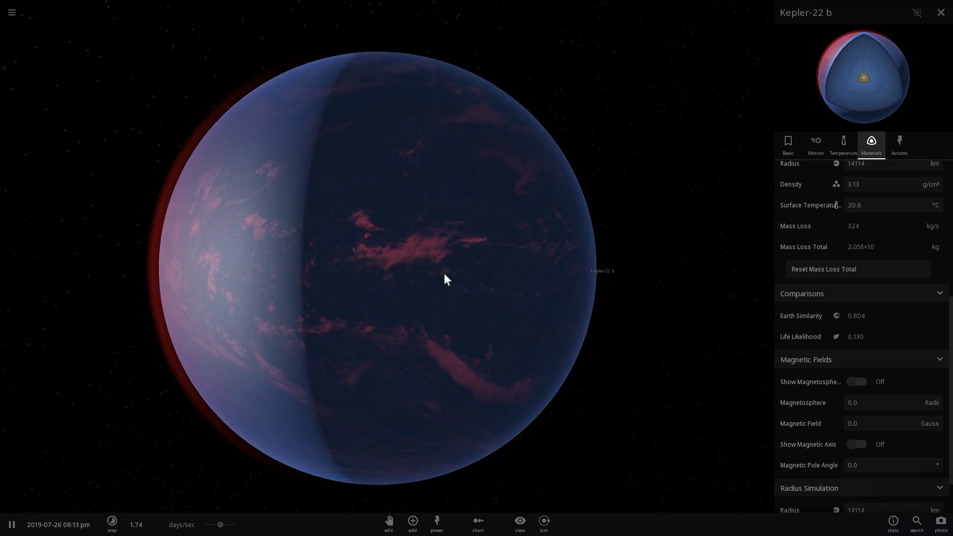
drag(444, 274, 661, 275)
drag(498, 254, 331, 256)
scroll(330, 257, down, 10)
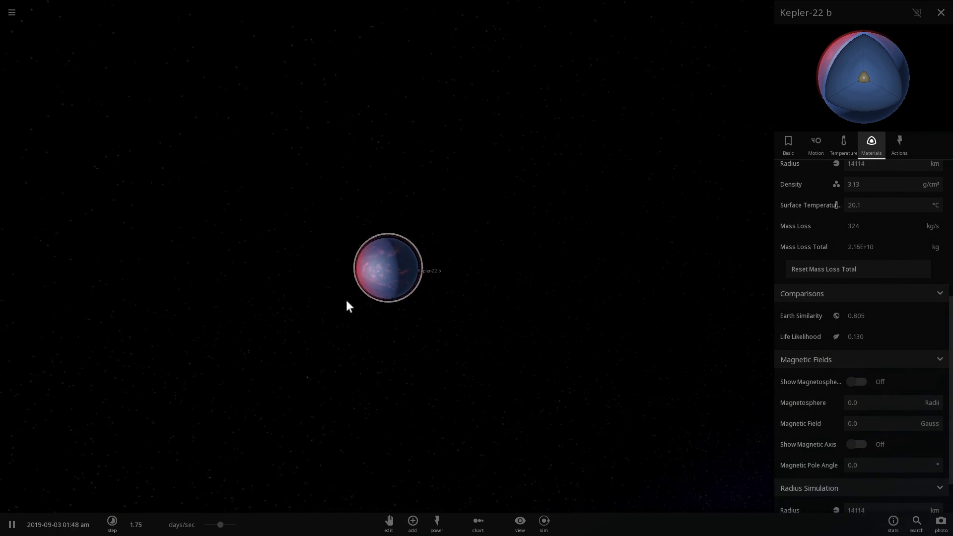
Step: Raise the orbital eccentricity of Kepler-22 b to 0.72 with its whole orbit in view
scroll(374, 299, down, 10)
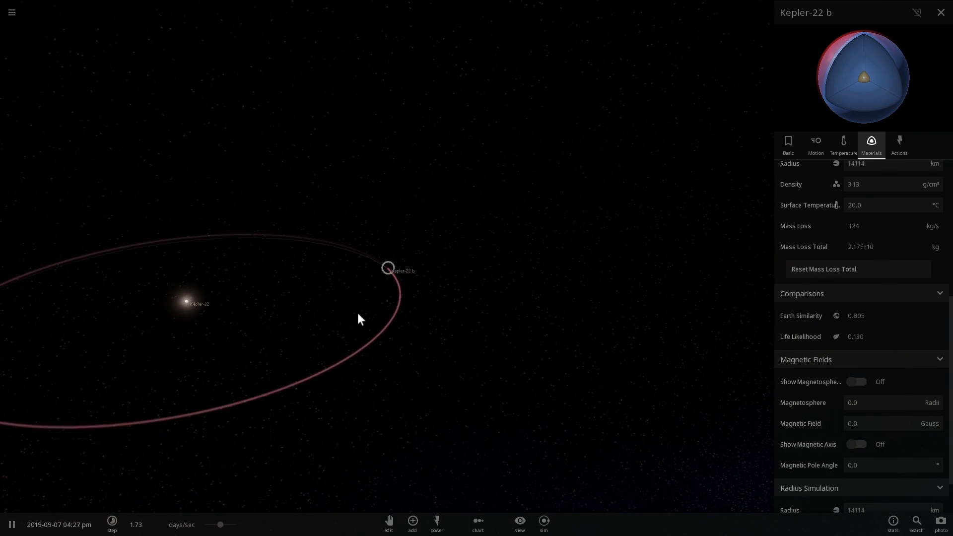
drag(360, 318, 366, 368)
scroll(838, 381, down, 2)
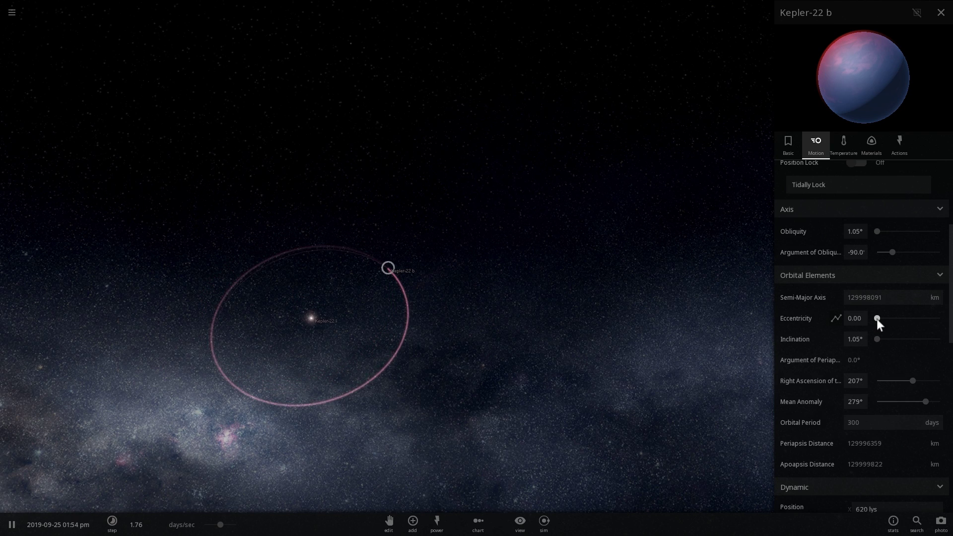
drag(879, 318, 924, 311)
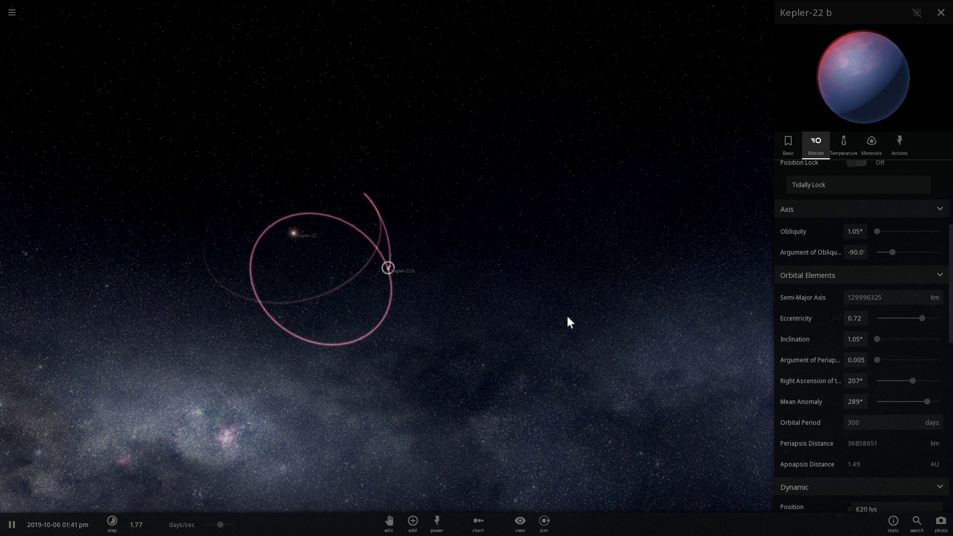
Step: Follow Kepler-22 b along its eccentric orbit and check its basic properties, surface temperature and atmosphere values
scroll(400, 294, up, 3)
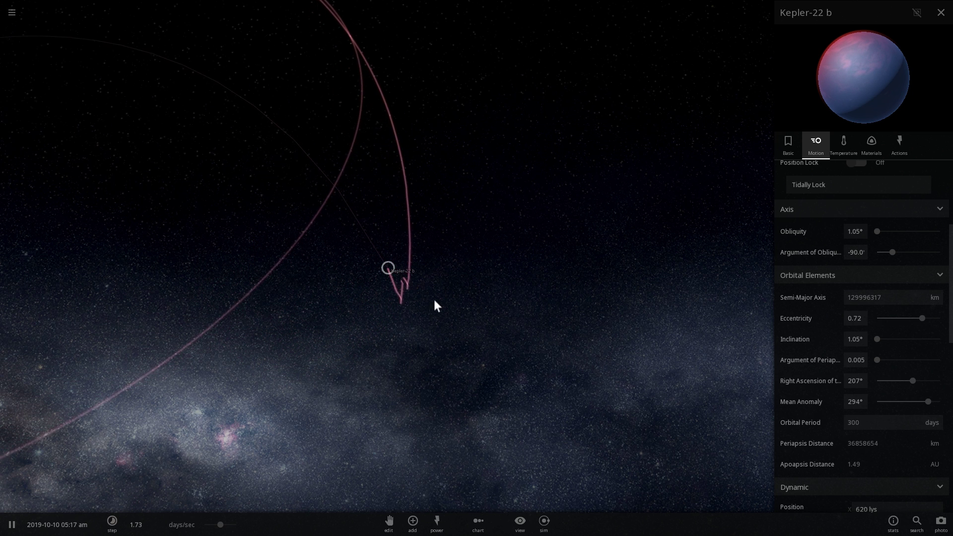
drag(435, 299, 406, 50)
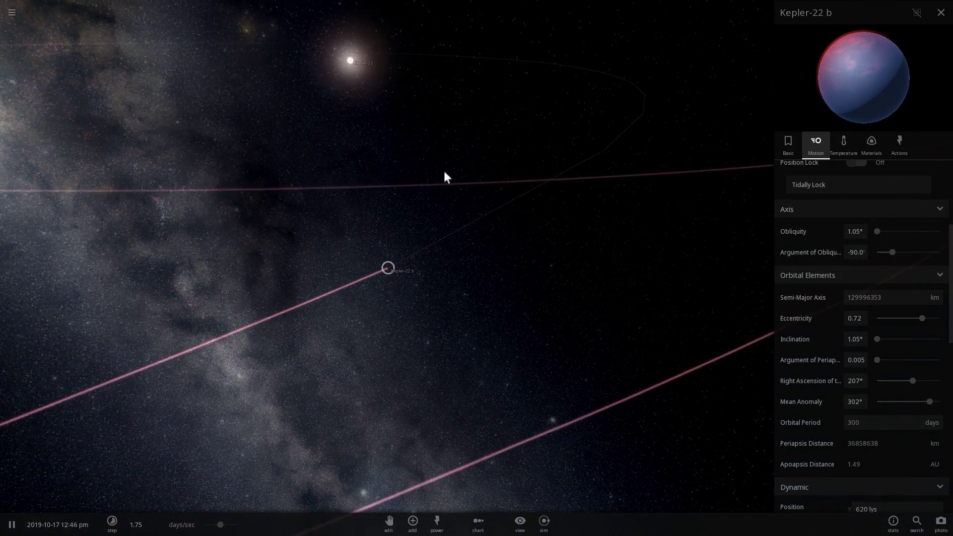
drag(449, 175, 453, 223)
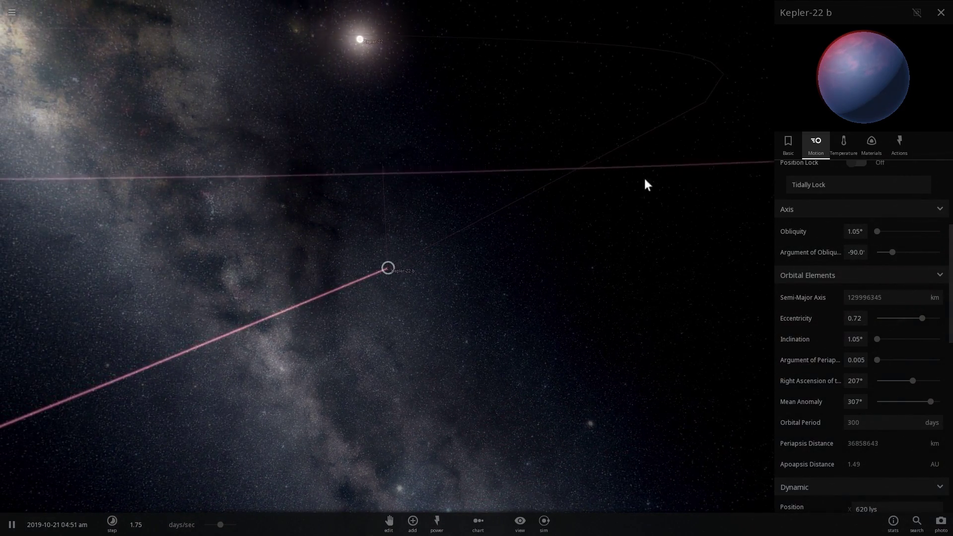
click(788, 145)
drag(671, 195, 820, 219)
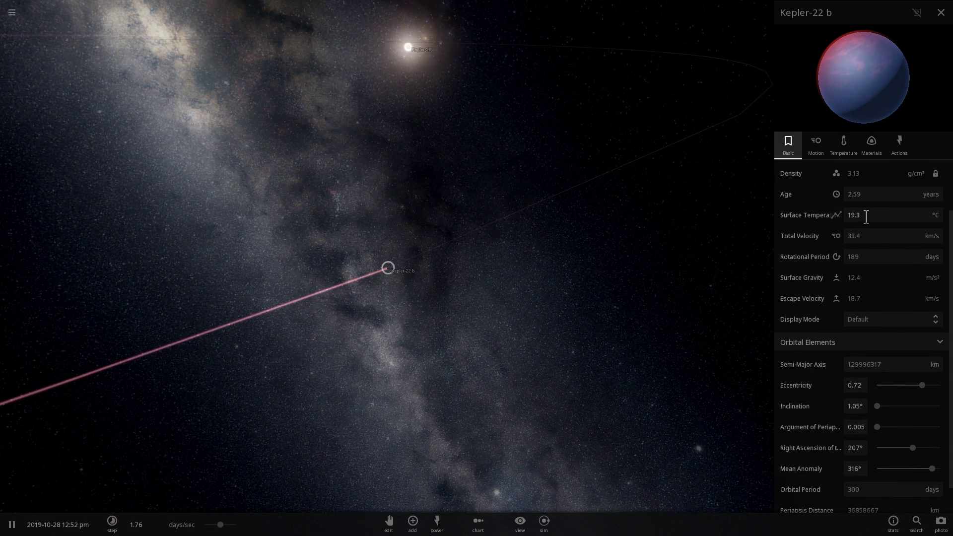
click(843, 142)
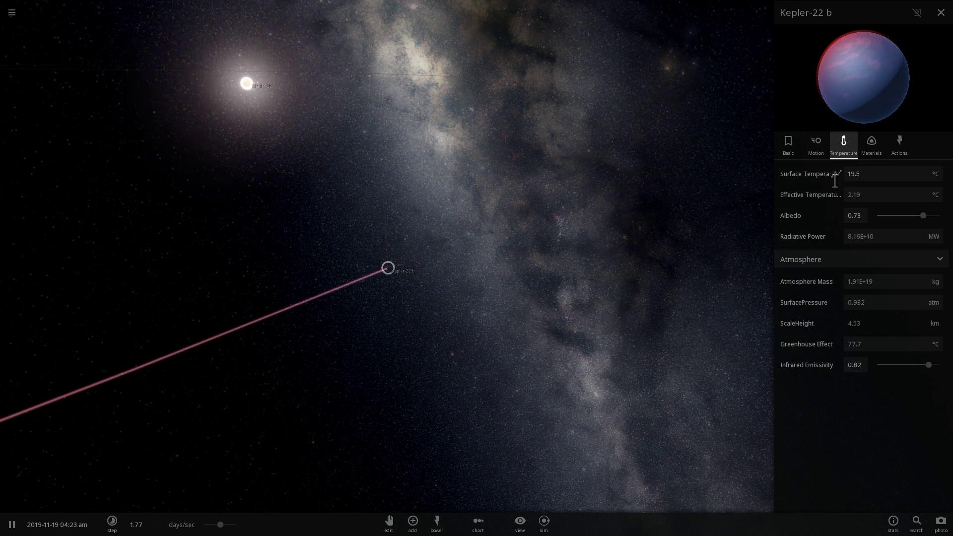
drag(584, 225, 322, 213)
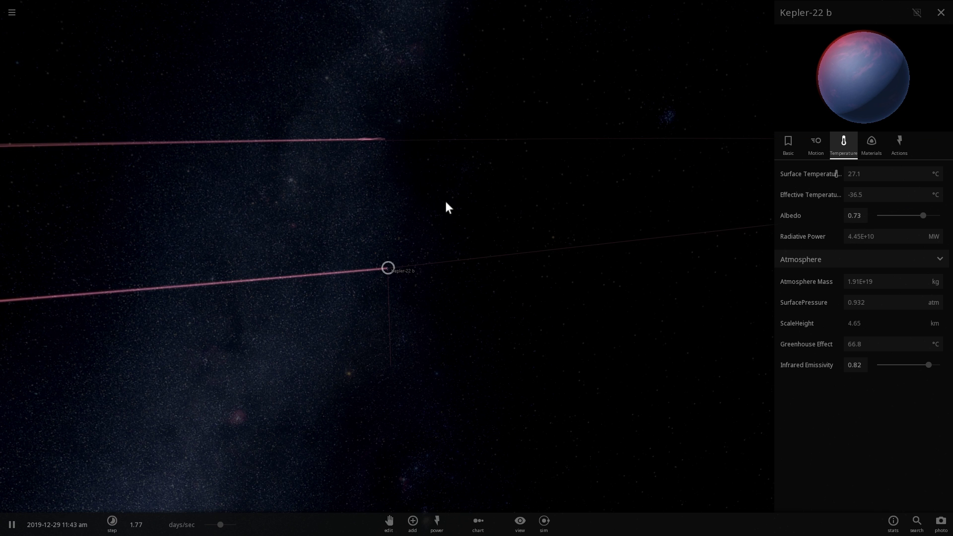
drag(451, 210, 317, 216)
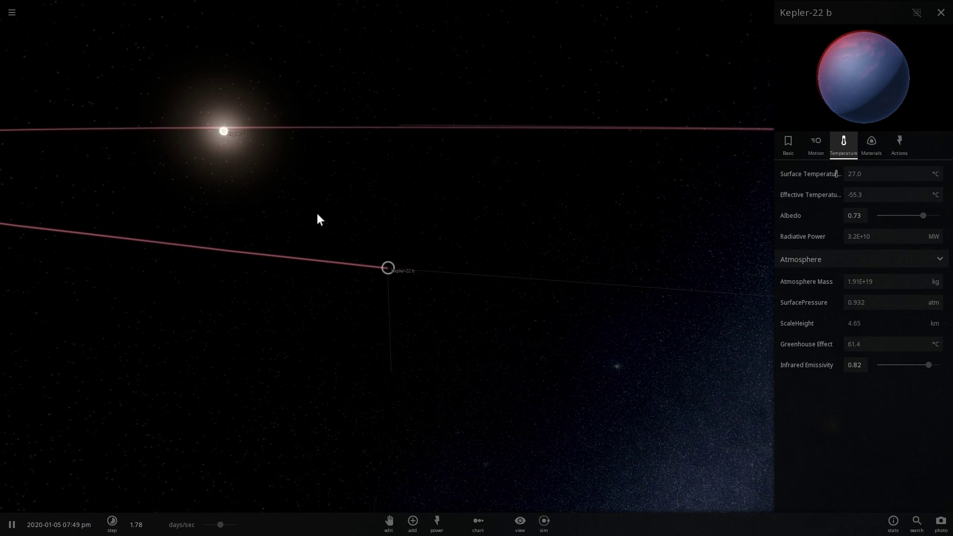
Step: Inspect the night side of Kepler-22 b up close against its star while tracking its temperature
scroll(319, 214, up, 5)
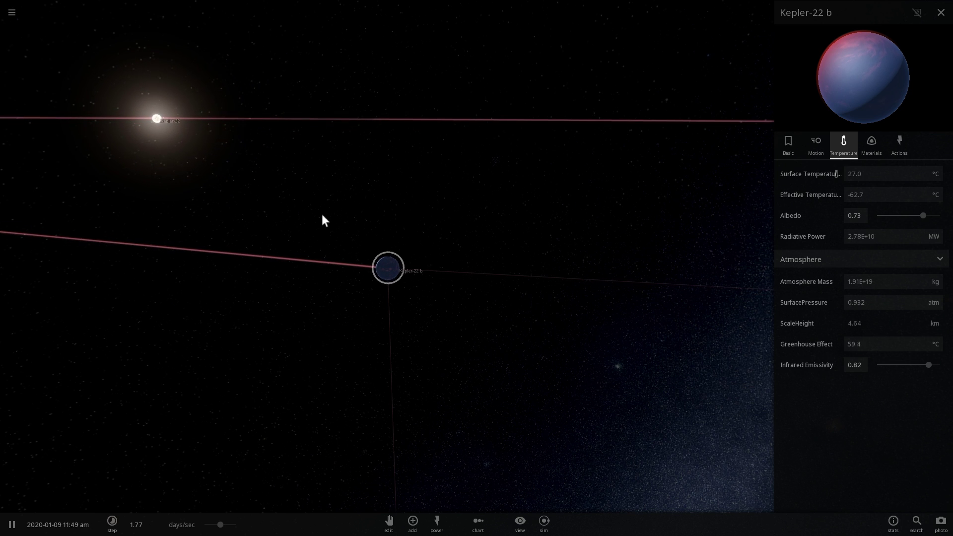
scroll(321, 213, up, 3)
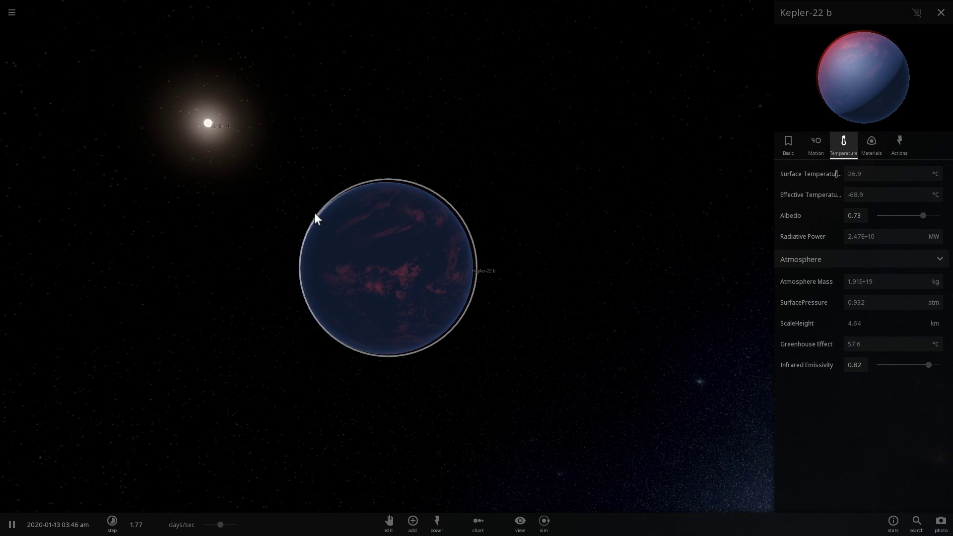
scroll(314, 213, up, 2)
drag(314, 215, 266, 212)
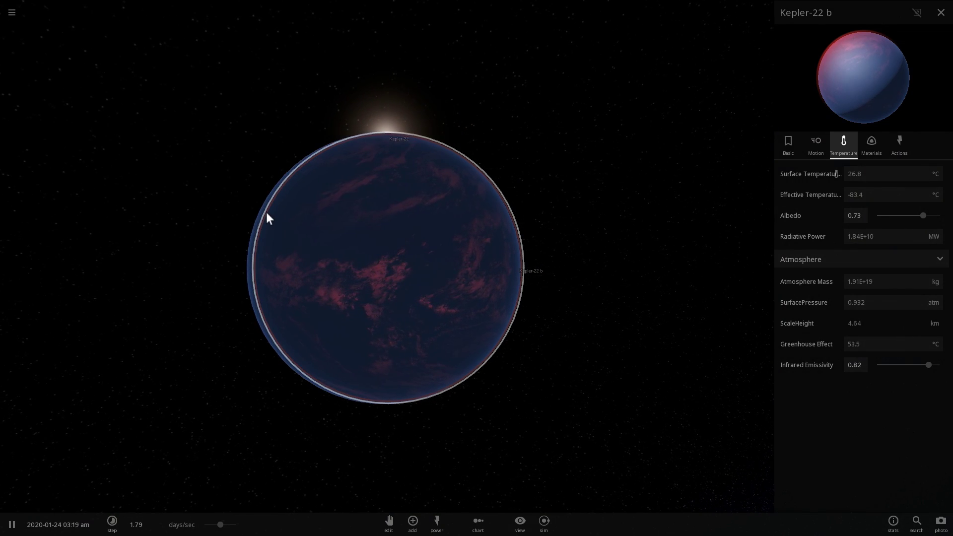
scroll(268, 212, down, 2)
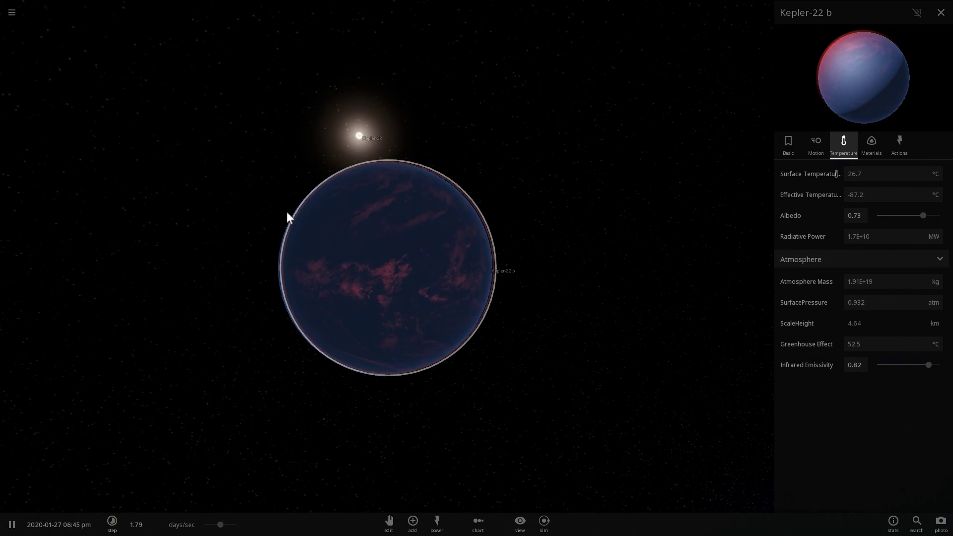
drag(306, 216, 332, 222)
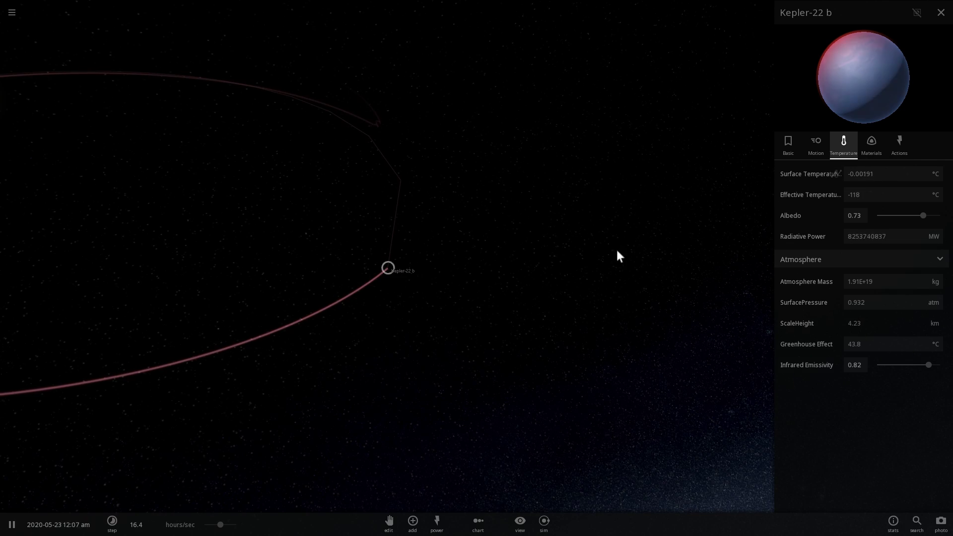
Step: Examine the frozen surface of Kepler-22 b on its day and night sides, both close up and from farther away
scroll(404, 273, up, 5)
scroll(391, 272, up, 5)
drag(493, 257, 592, 234)
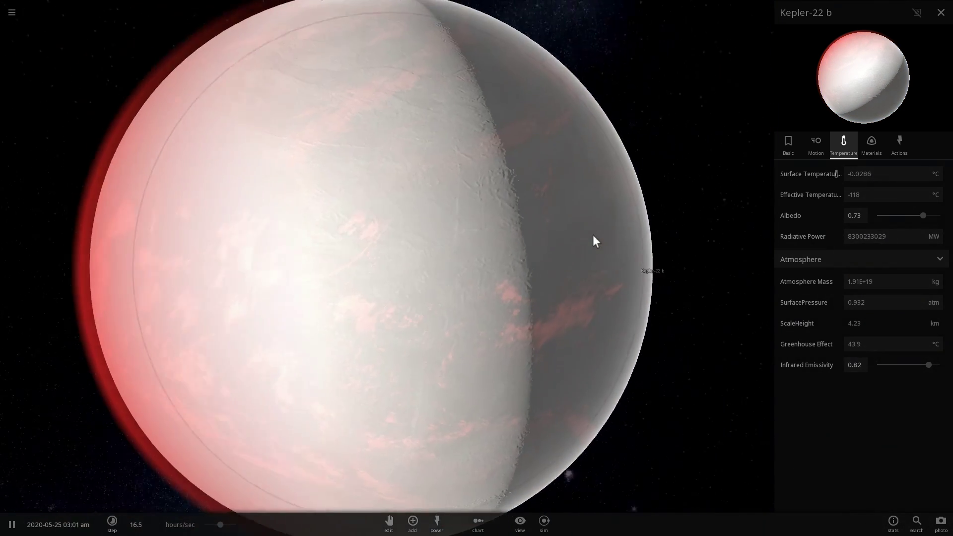
scroll(593, 234, down, 2)
drag(523, 239, 627, 241)
drag(501, 237, 677, 244)
scroll(650, 245, down, 3)
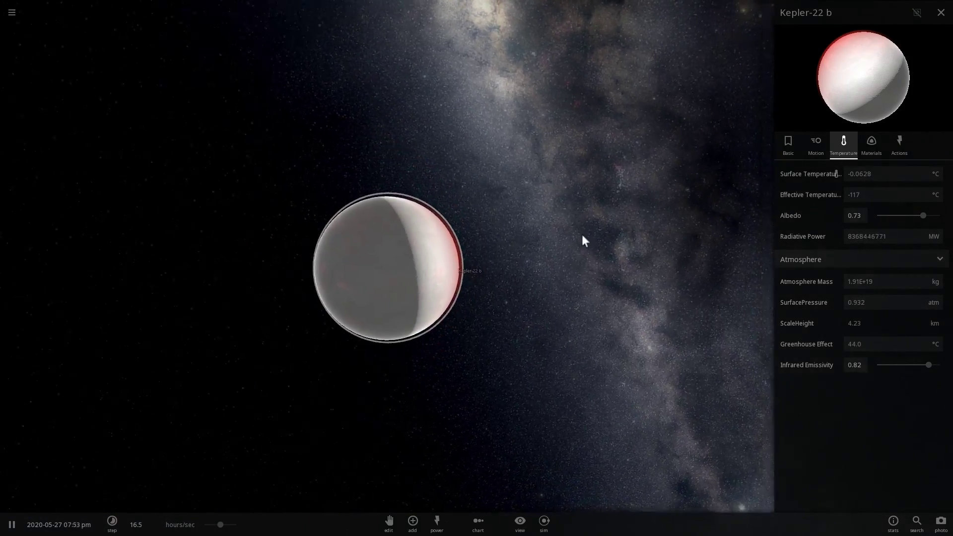
drag(588, 235, 678, 209)
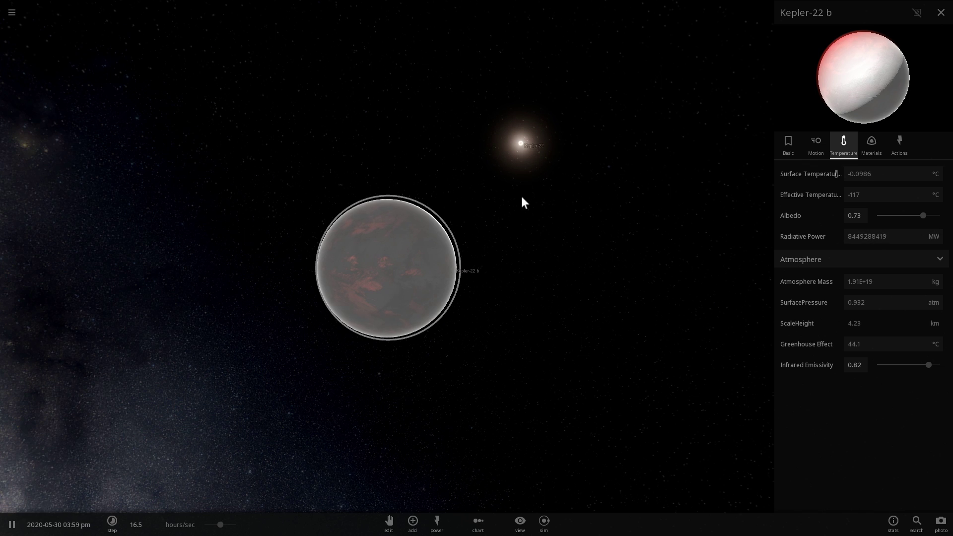
drag(513, 197, 455, 241)
scroll(454, 242, up, 3)
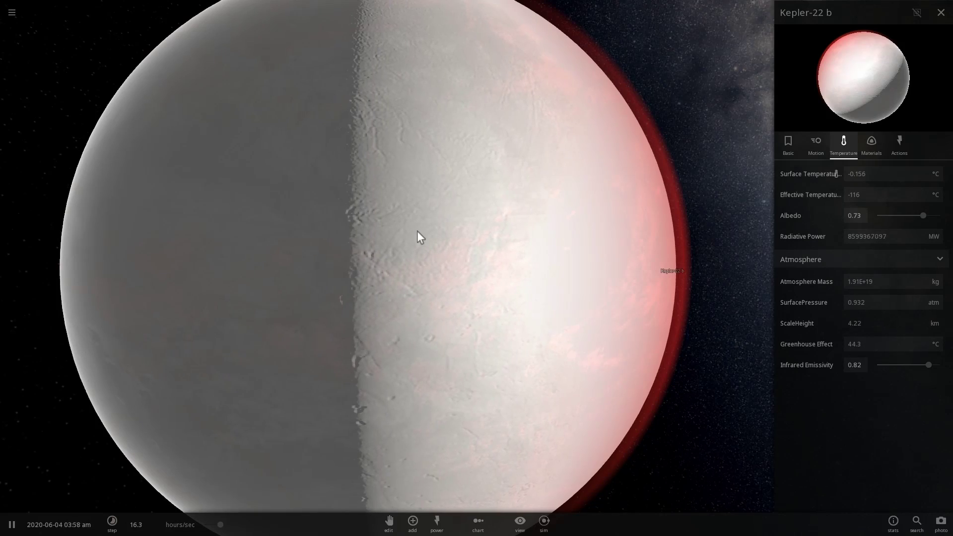
drag(419, 236, 499, 248)
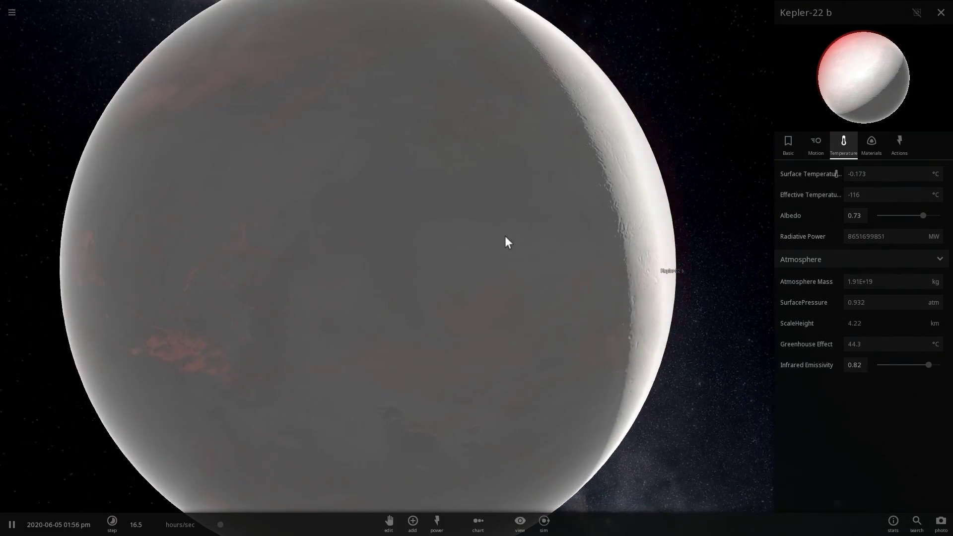
scroll(504, 236, down, 3)
drag(440, 225, 565, 219)
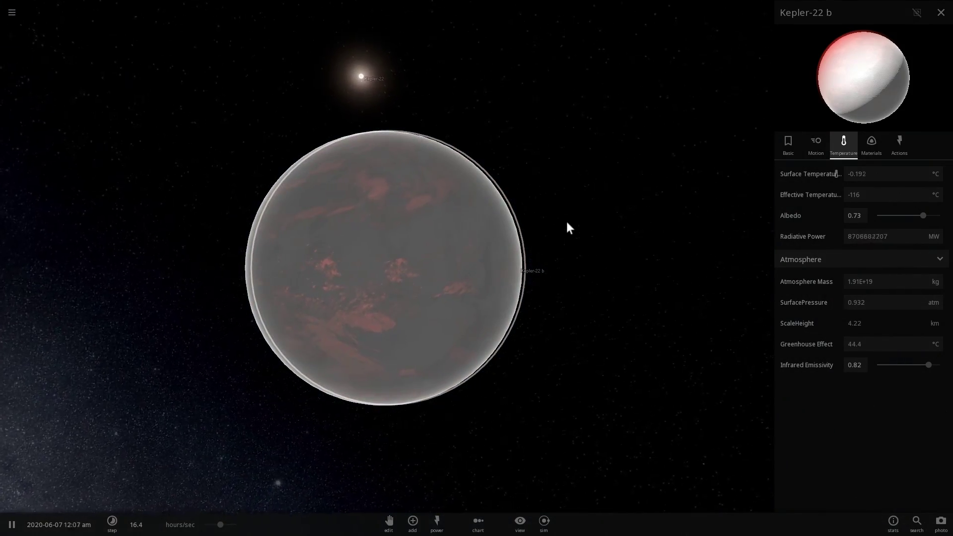
drag(491, 213, 547, 206)
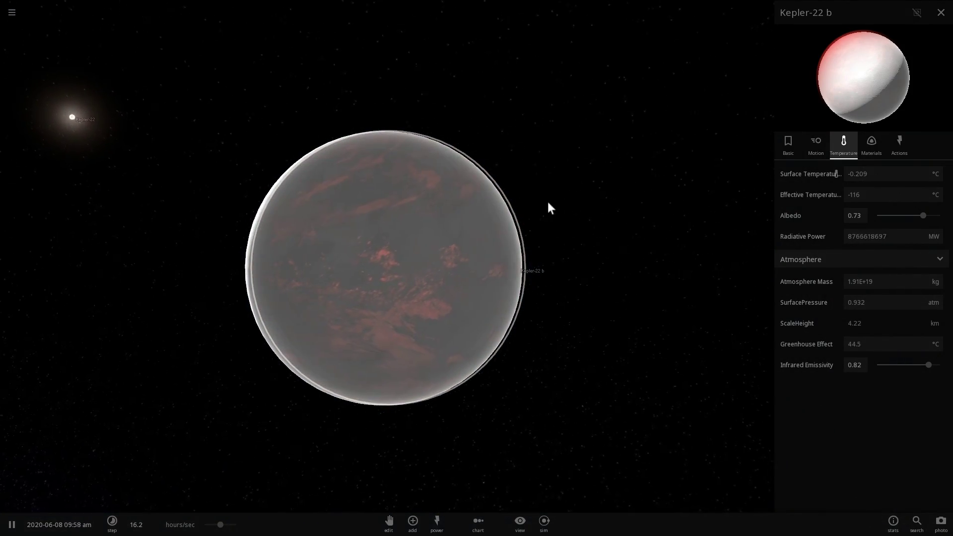
Step: Set the orbital eccentricity of Kepler-22 b back to 0.00 and view the planet close up
scroll(504, 215, up, 4)
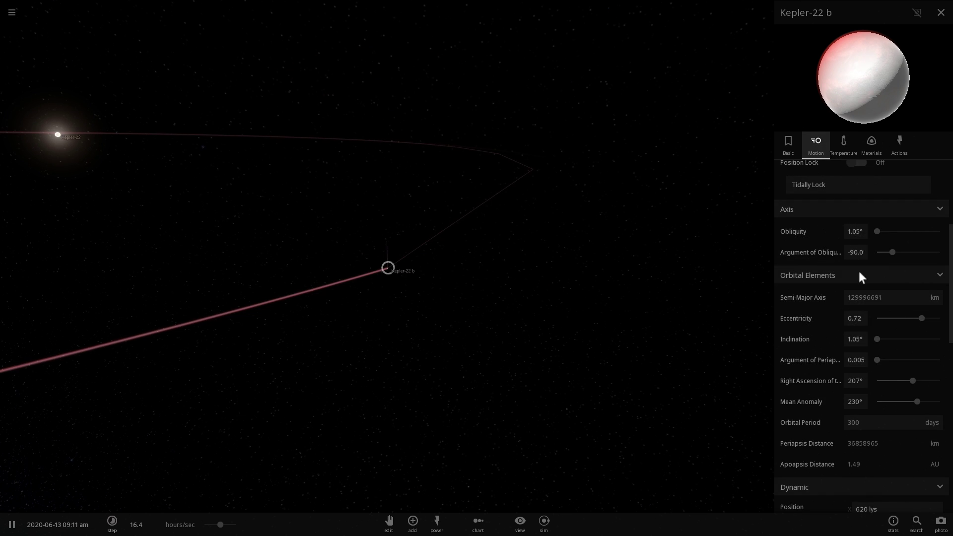
scroll(855, 278, down, 3)
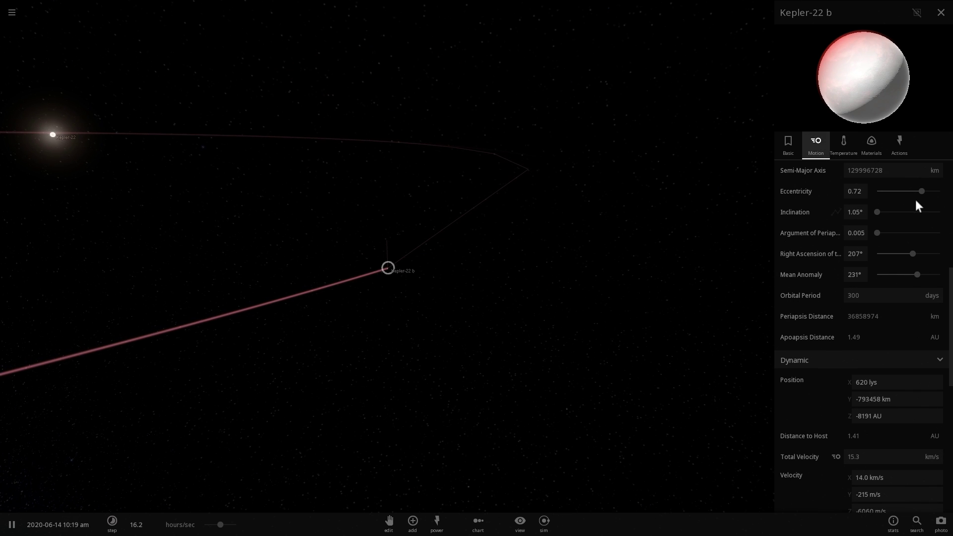
drag(919, 193, 801, 172)
drag(556, 224, 424, 251)
drag(526, 191, 432, 249)
scroll(422, 252, up, 6)
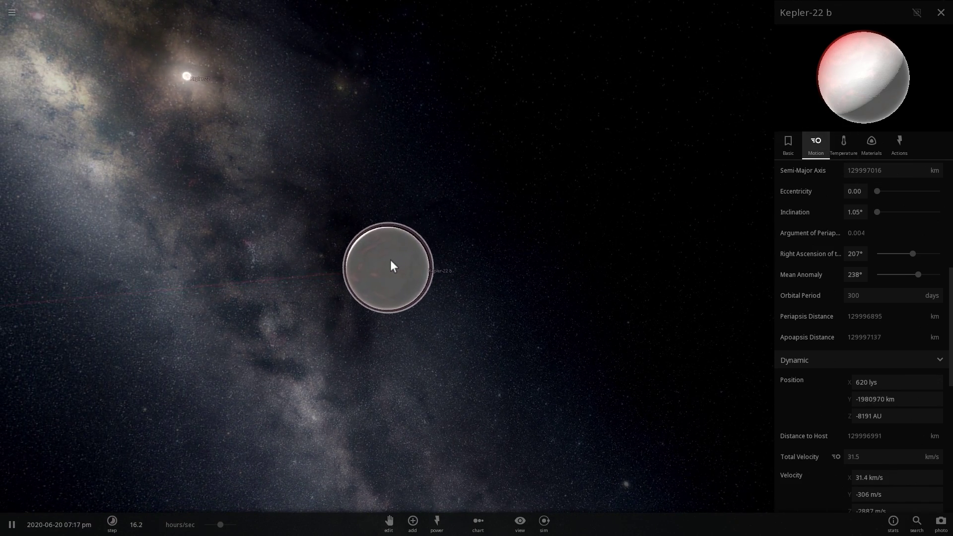
scroll(390, 260, up, 8)
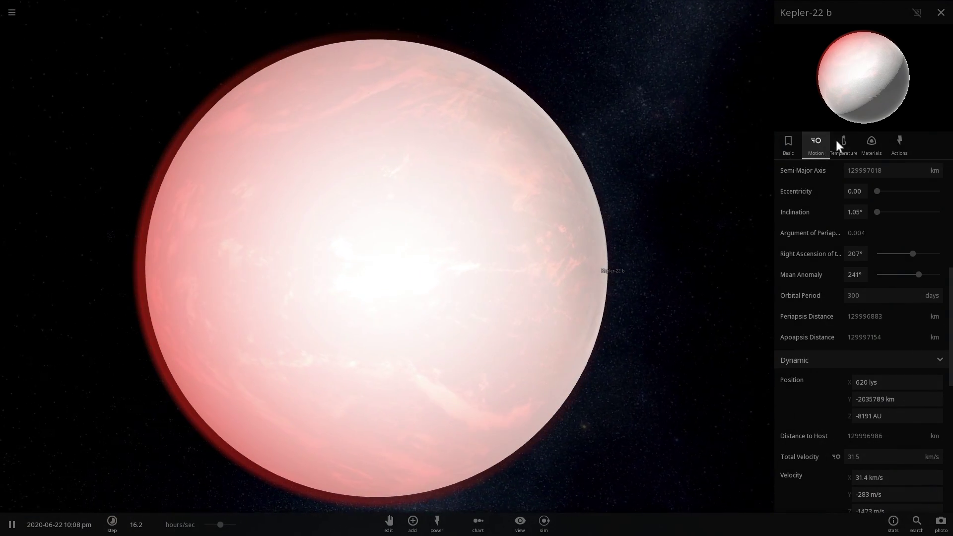
Step: Set the surface pressure of Kepler-22 b to 90 atm and speed up the simulation to about 2.3 days per second
click(843, 144)
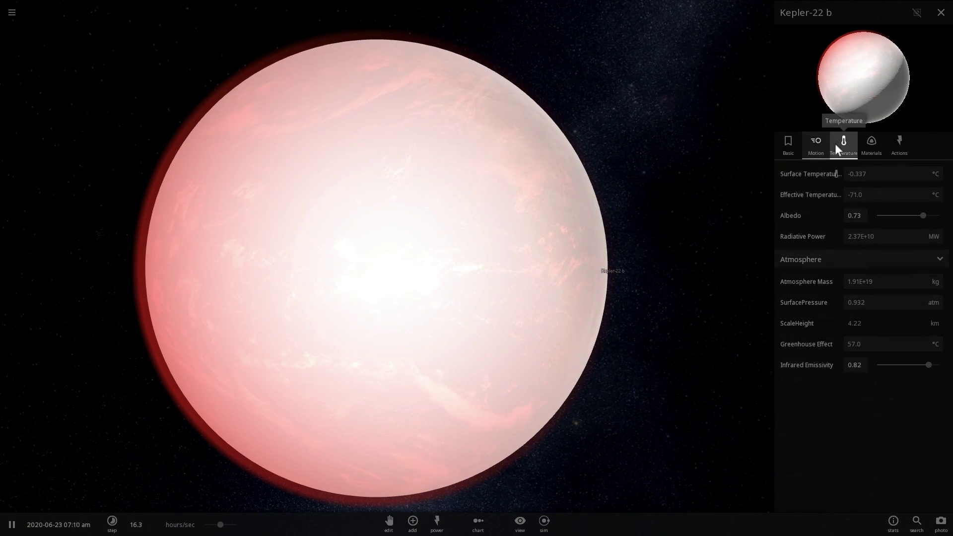
click(933, 302)
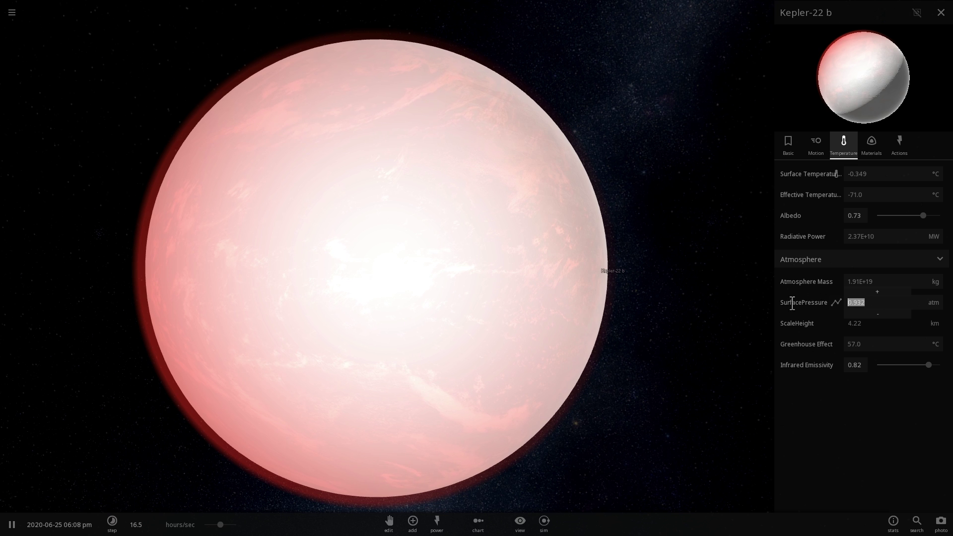
text(80)
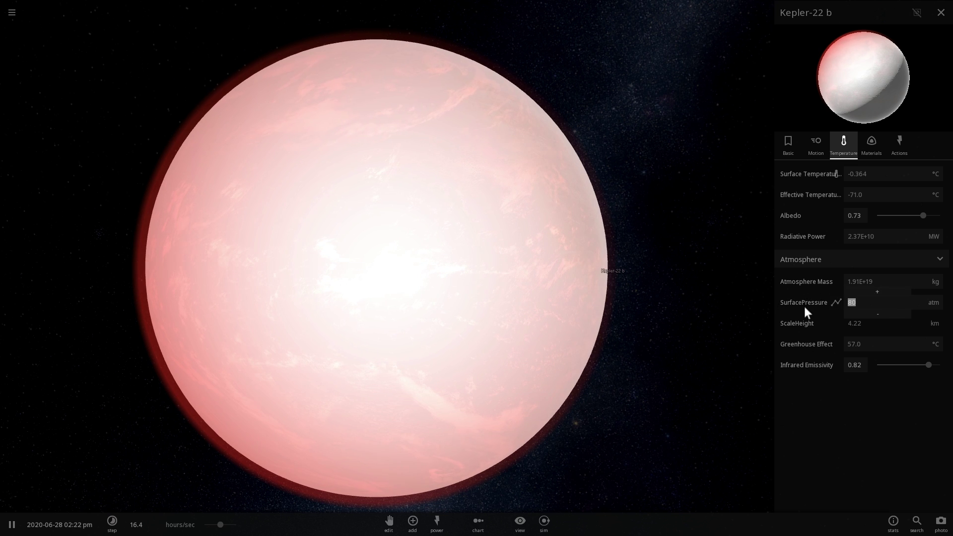
text(90)
key(Return)
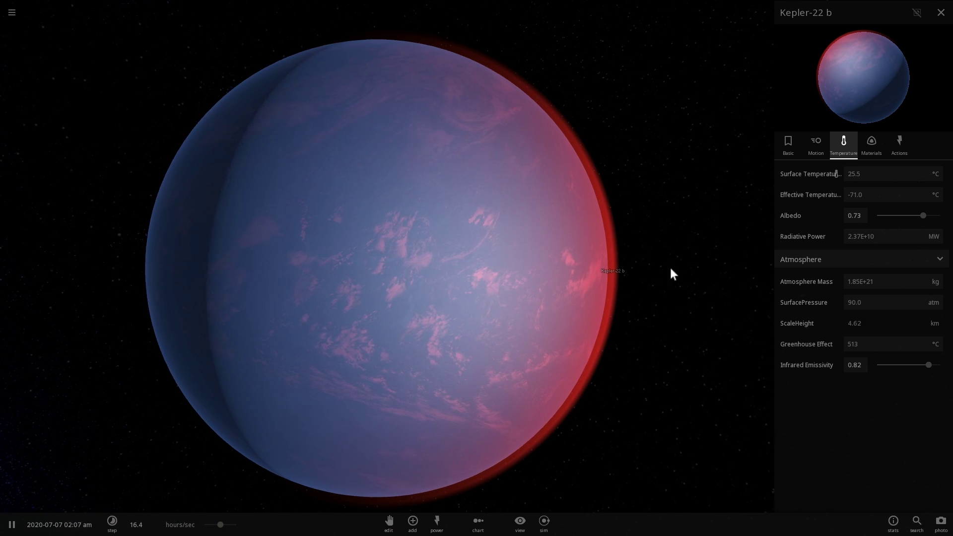
drag(659, 257, 617, 254)
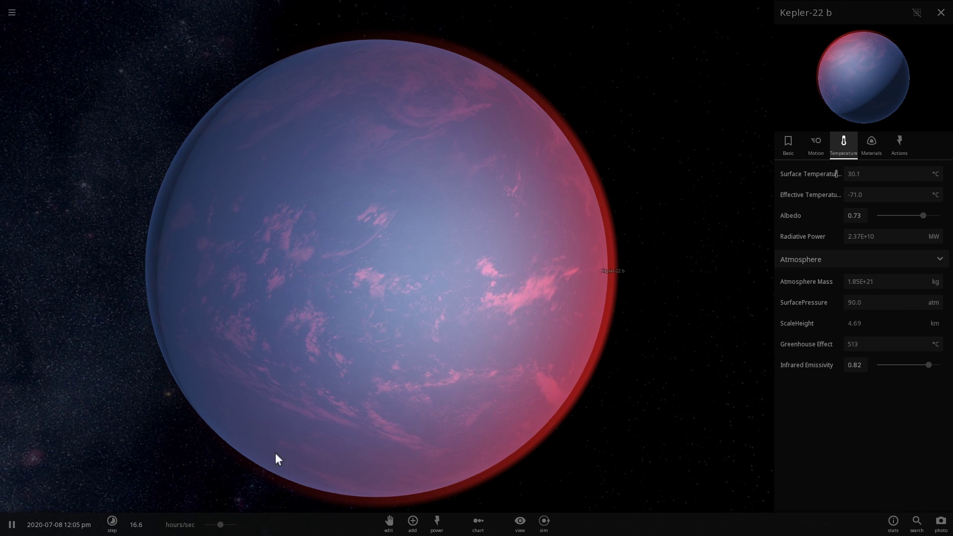
drag(222, 529, 226, 529)
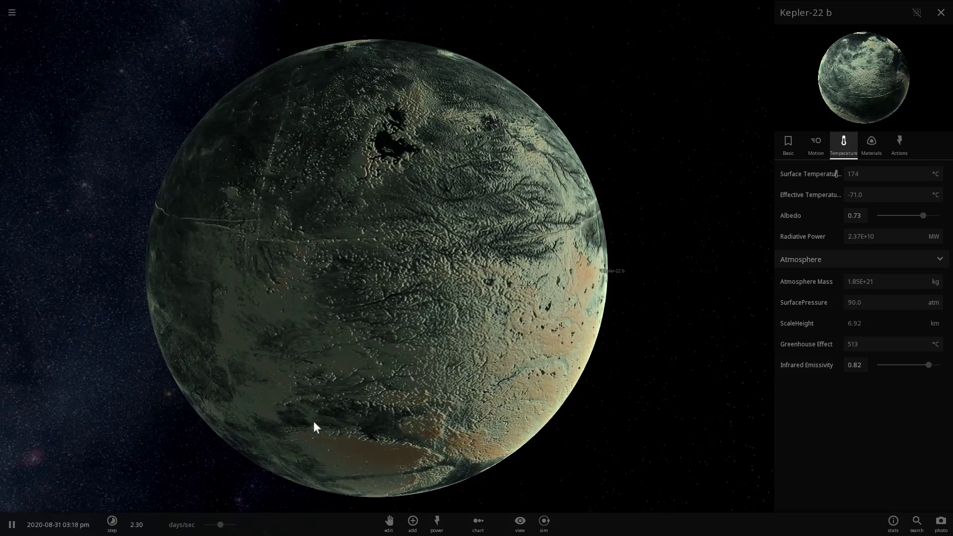
Step: Examine the surface of Kepler-22 b from different sides as it heats up under the dense atmosphere
drag(304, 354, 608, 332)
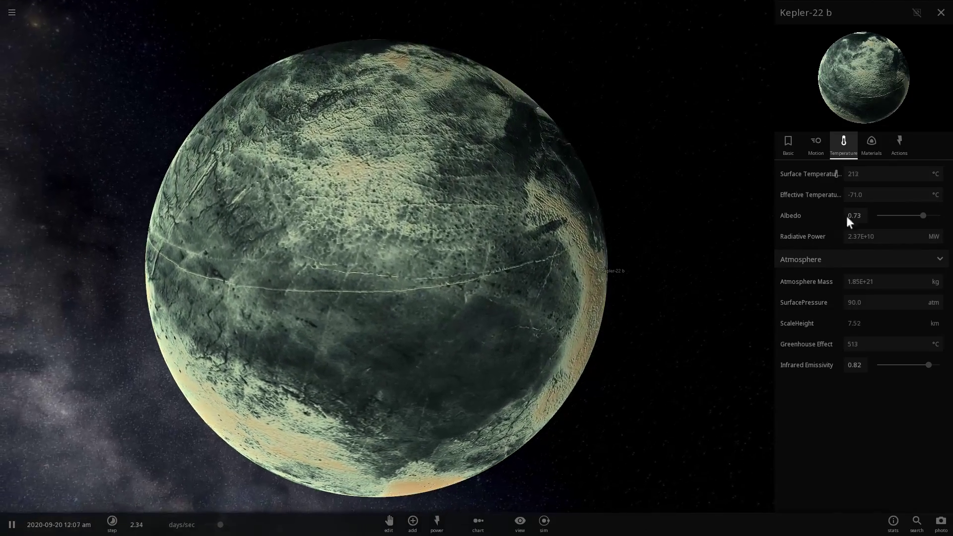
scroll(641, 245, down, 3)
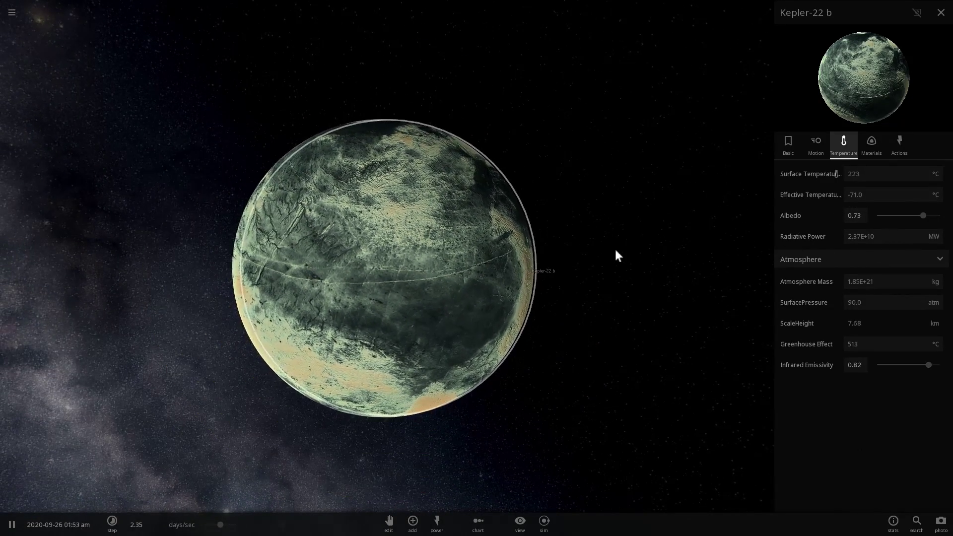
drag(616, 256, 512, 260)
scroll(511, 260, up, 3)
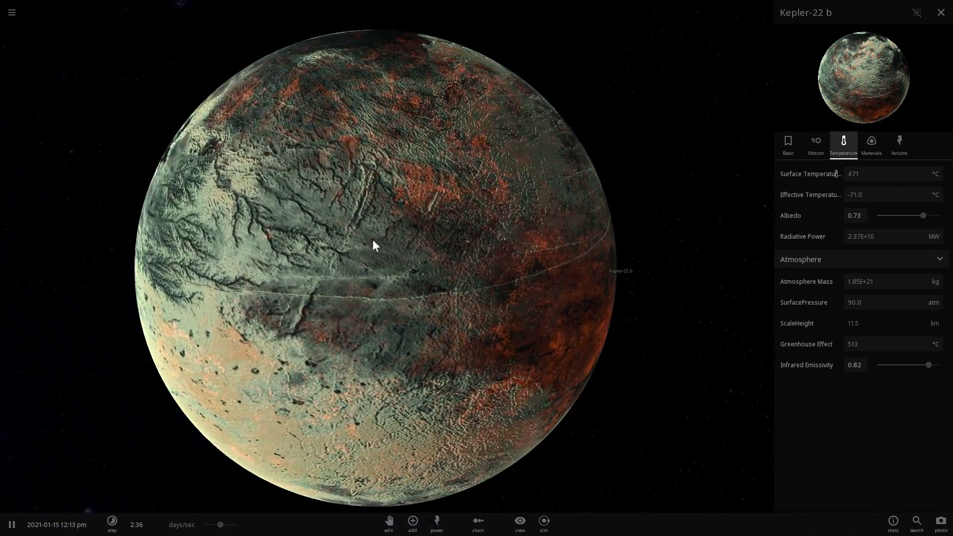
Step: Turn on the habitable zone display and view it together with the orbit of Kepler-22 b
scroll(425, 242, down, 5)
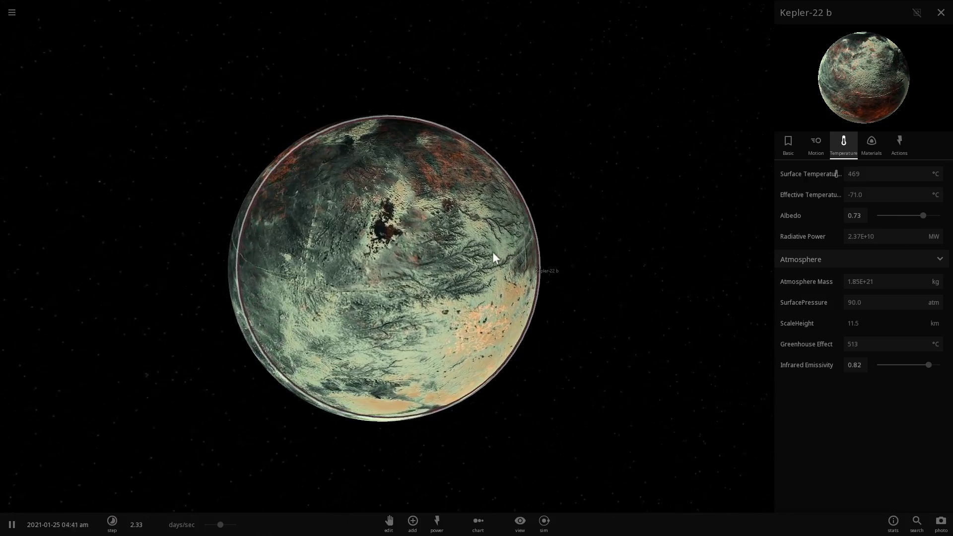
scroll(475, 259, up, 5)
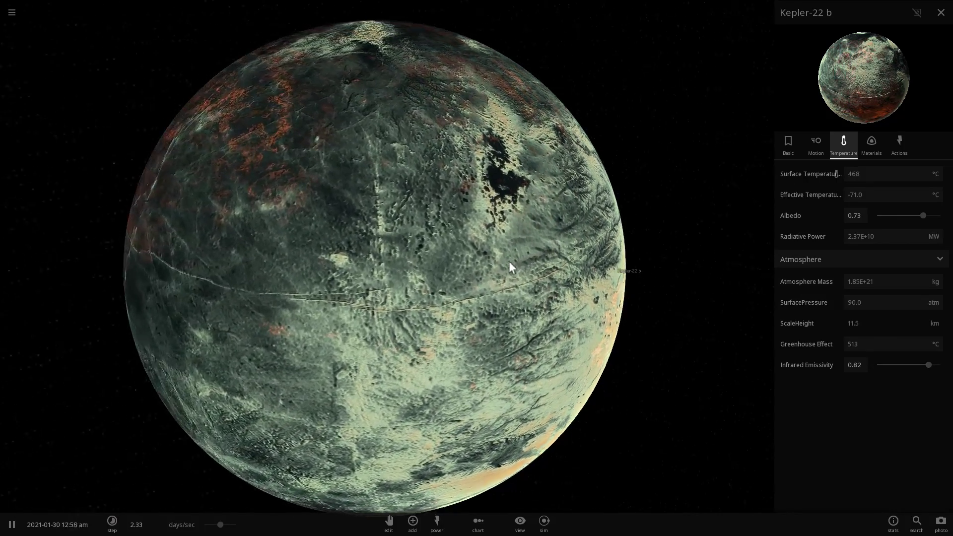
scroll(490, 266, down, 5)
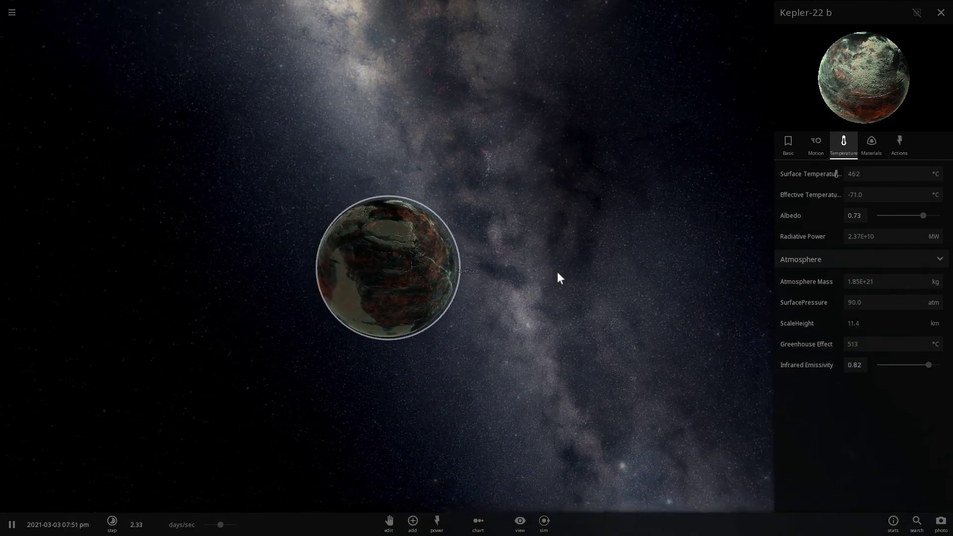
scroll(552, 278, down, 4)
drag(546, 279, 487, 298)
scroll(626, 306, down, 2)
click(519, 521)
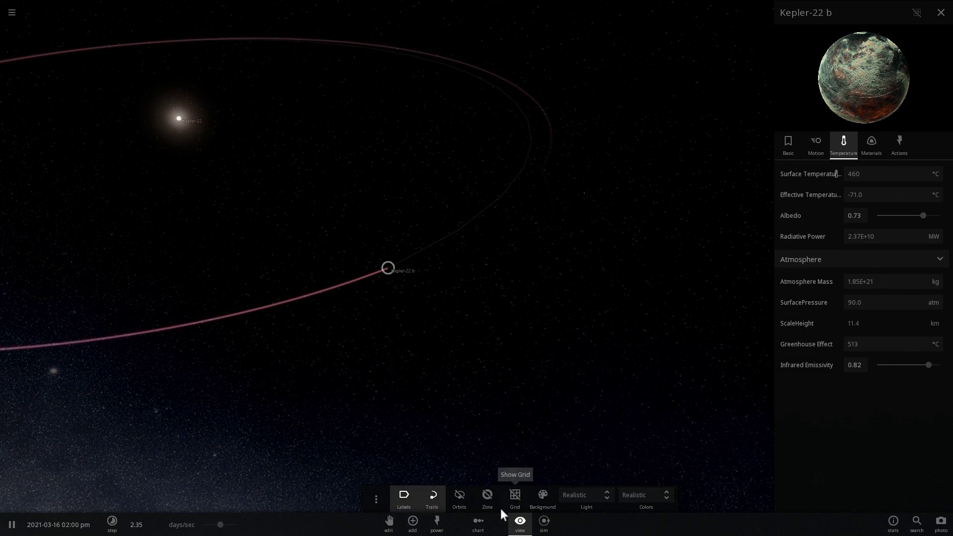
click(489, 495)
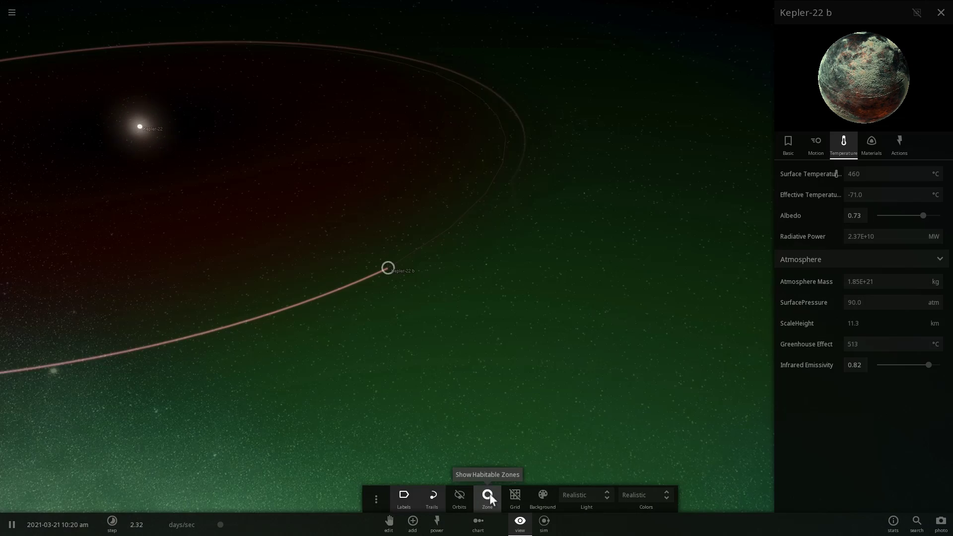
Step: Examine from several angles and distances where the orbit of Kepler-22 b runs relative to the star's habitable zones
drag(442, 342, 479, 341)
scroll(478, 340, down, 5)
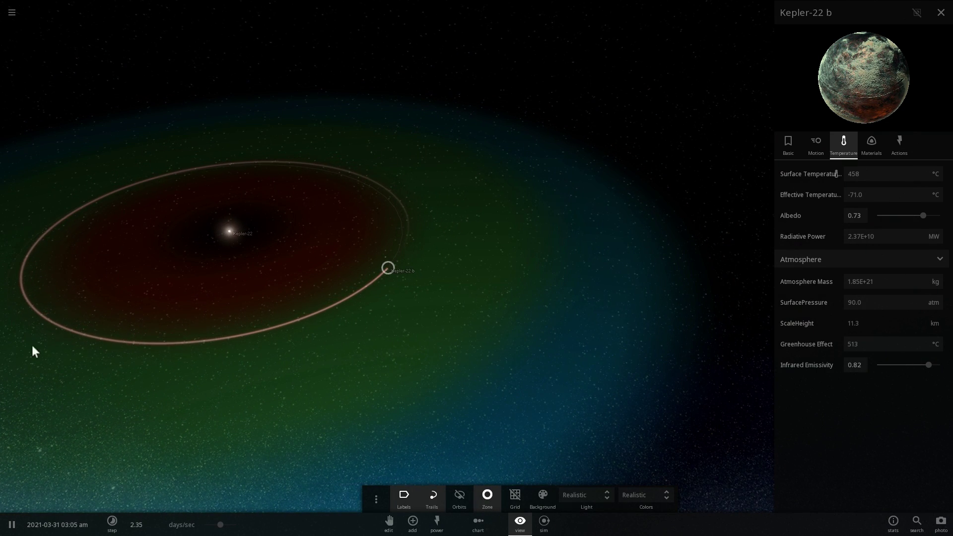
drag(401, 353, 279, 315)
drag(413, 300, 371, 300)
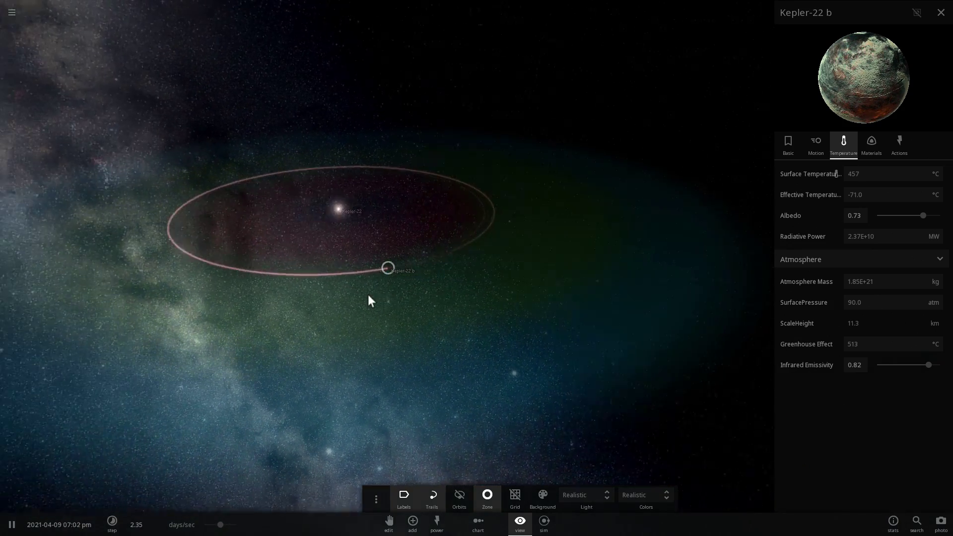
scroll(397, 288, up, 5)
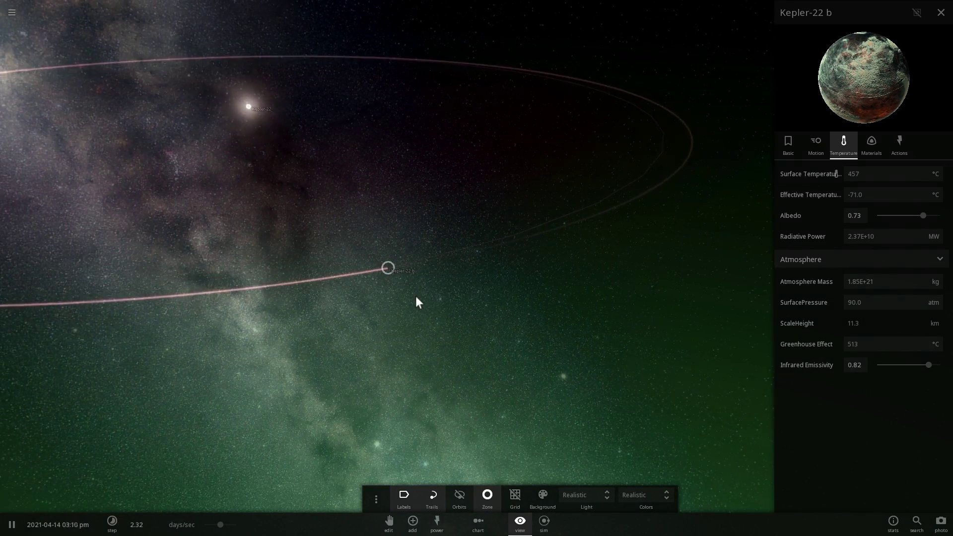
drag(411, 306, 349, 313)
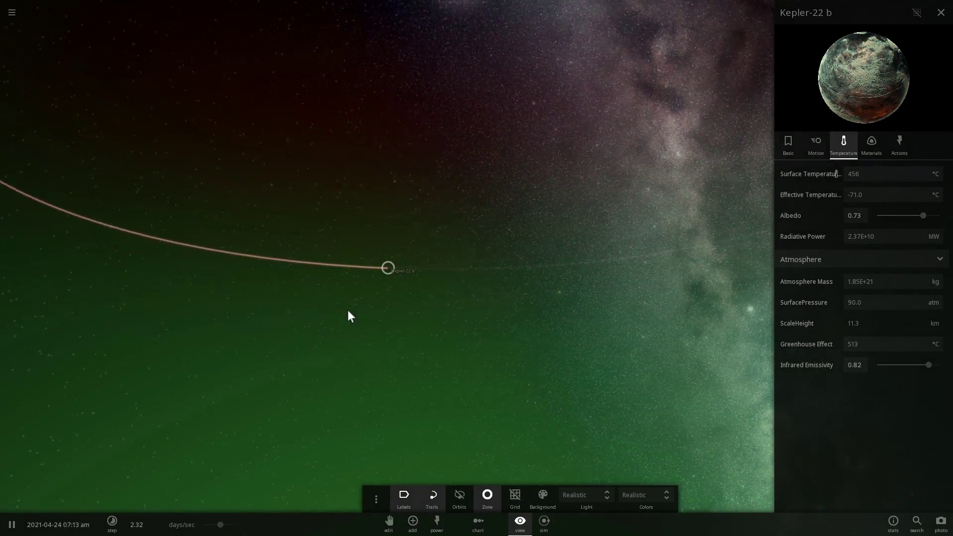
scroll(349, 313, down, 3)
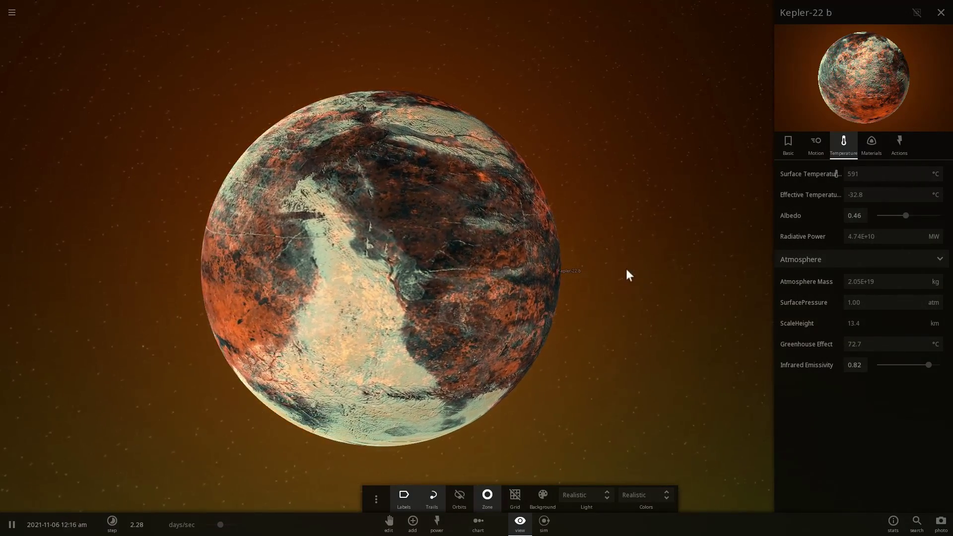
Step: Set the surface temperature of Kepler-22 b to 40 °C
click(871, 173)
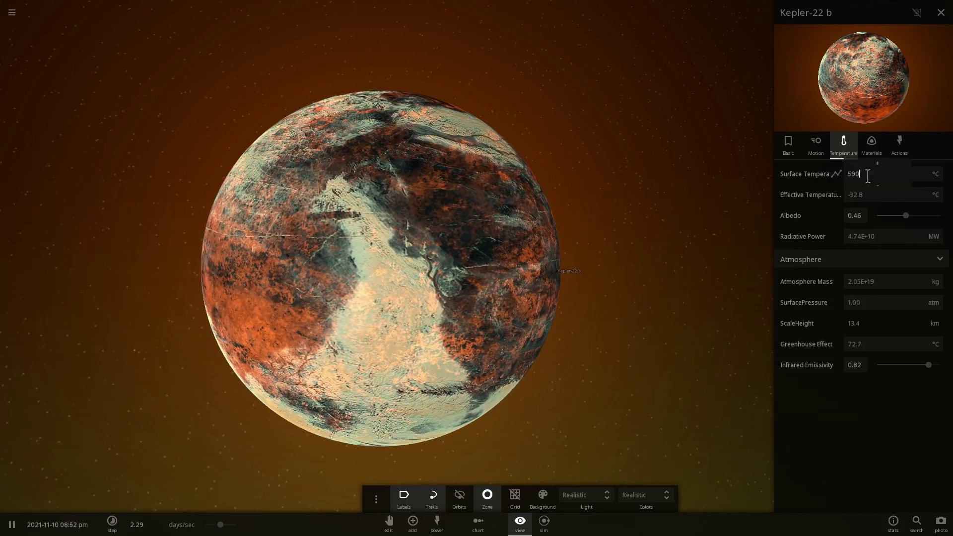
text(40)
key(Return)
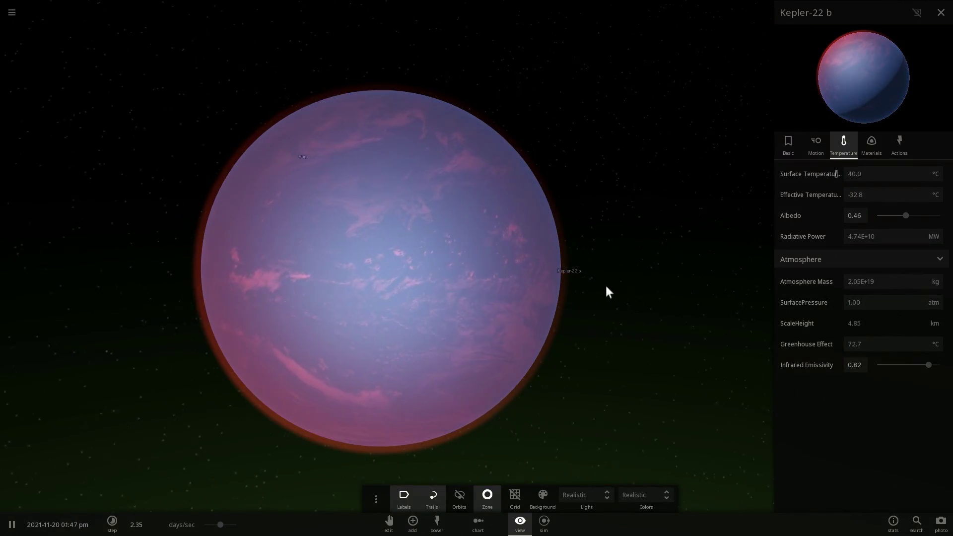
Step: Examine the clouds and the day and night sides of Kepler-22 b close up, and its orbit from farther away
drag(656, 285, 659, 269)
scroll(567, 266, down, 3)
drag(566, 266, 448, 240)
scroll(546, 254, up, 3)
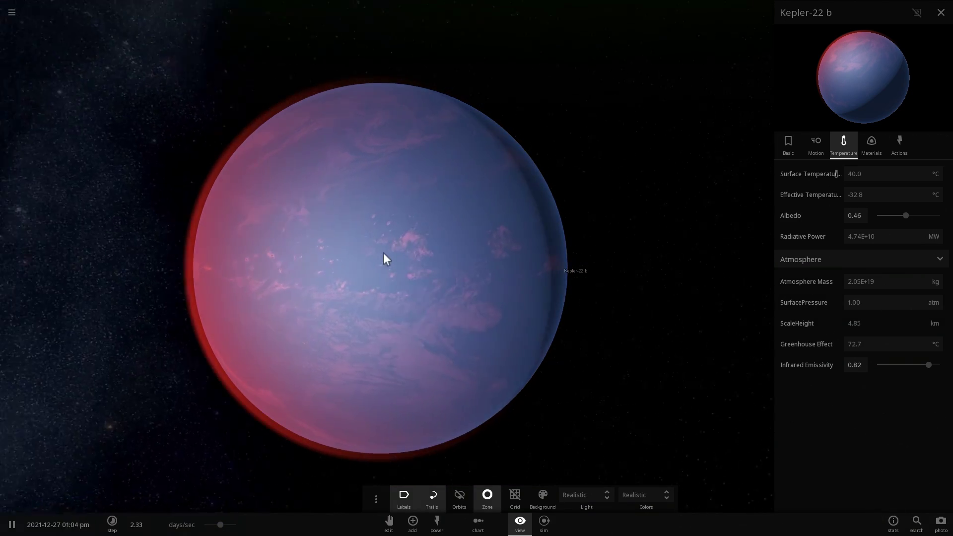
scroll(380, 251, down, 5)
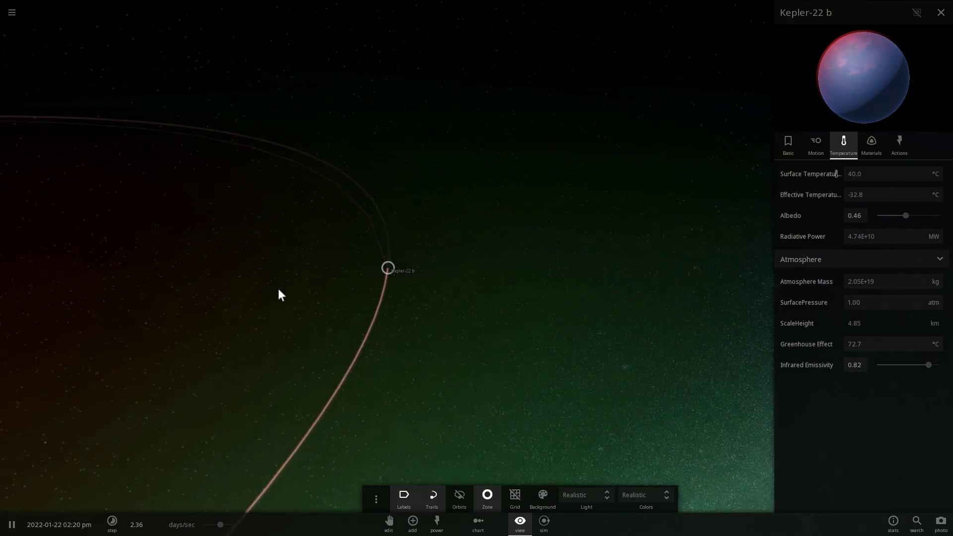
scroll(278, 295, down, 5)
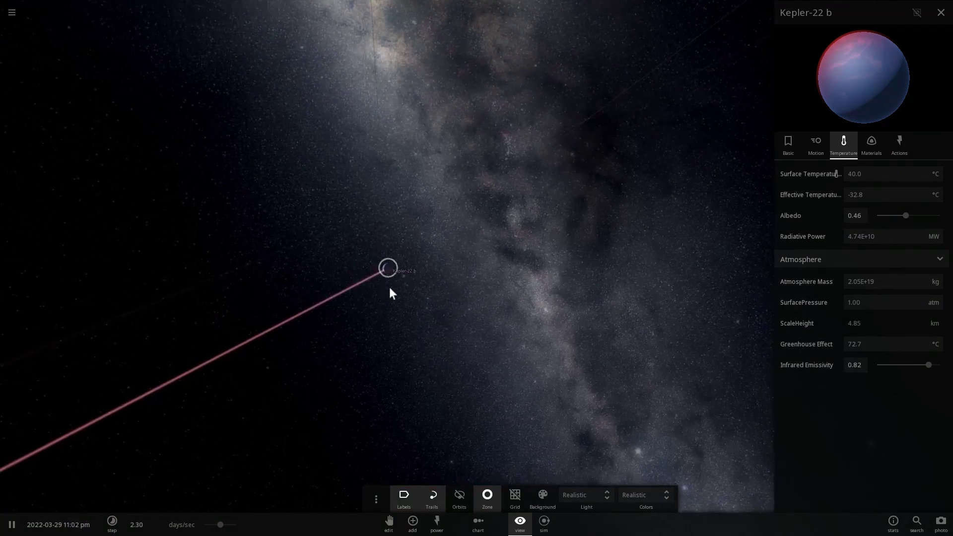
scroll(390, 287, up, 5)
scroll(385, 286, down, 2)
drag(394, 286, 539, 274)
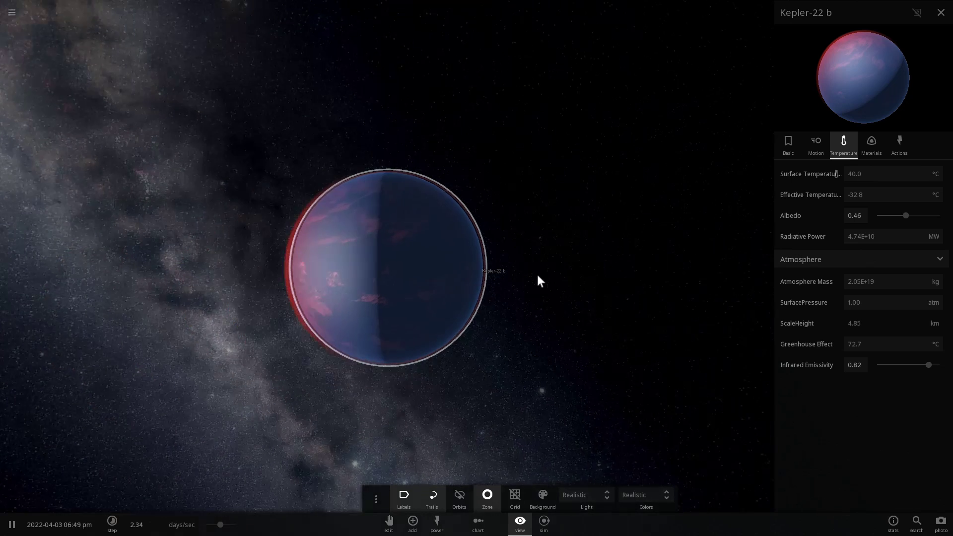
Step: Add the moon Io in orbit around Kepler-22 b at a distance of about 110,000 km
click(409, 526)
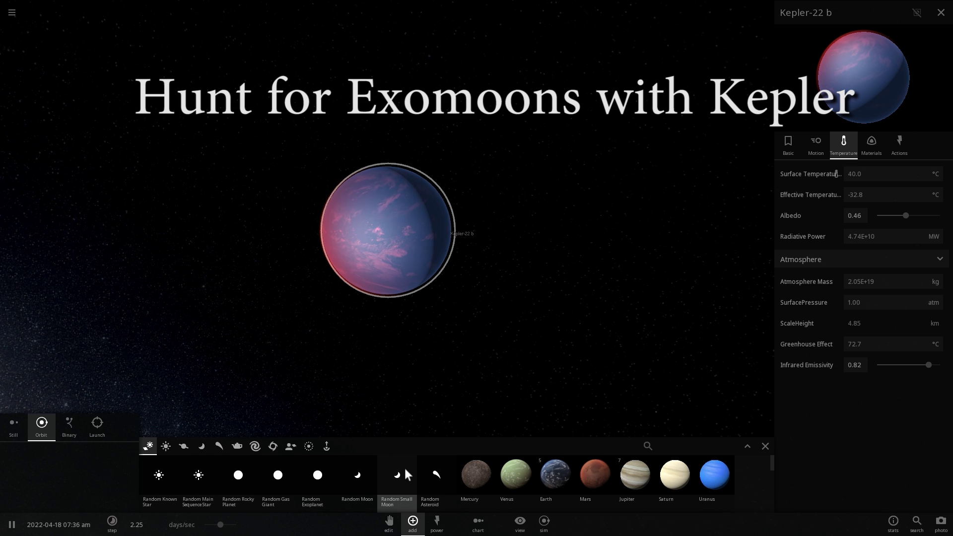
scroll(404, 468, down, 2)
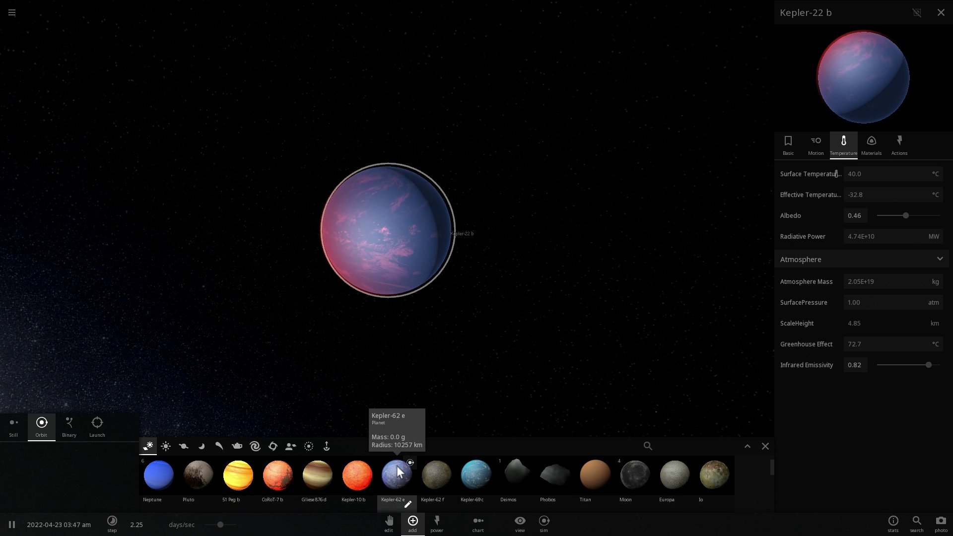
click(219, 447)
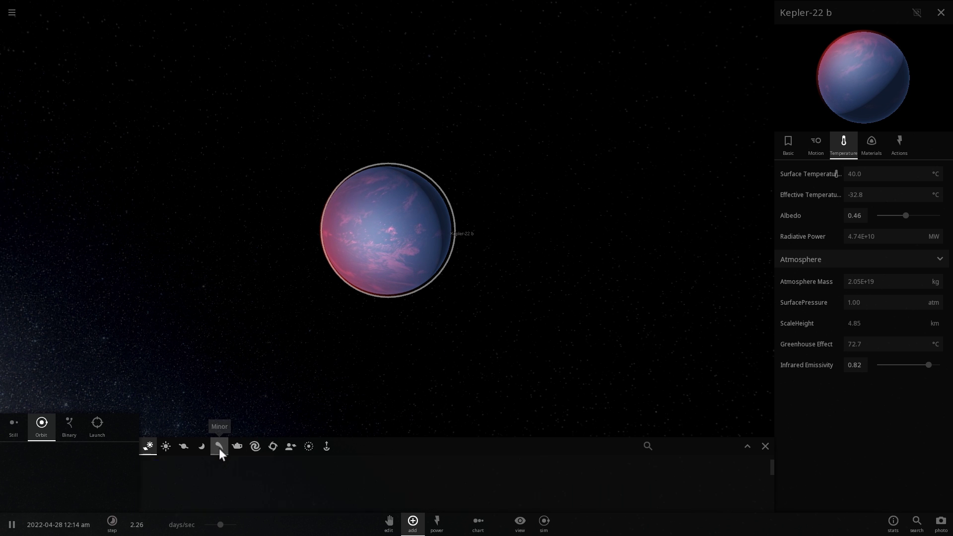
click(200, 446)
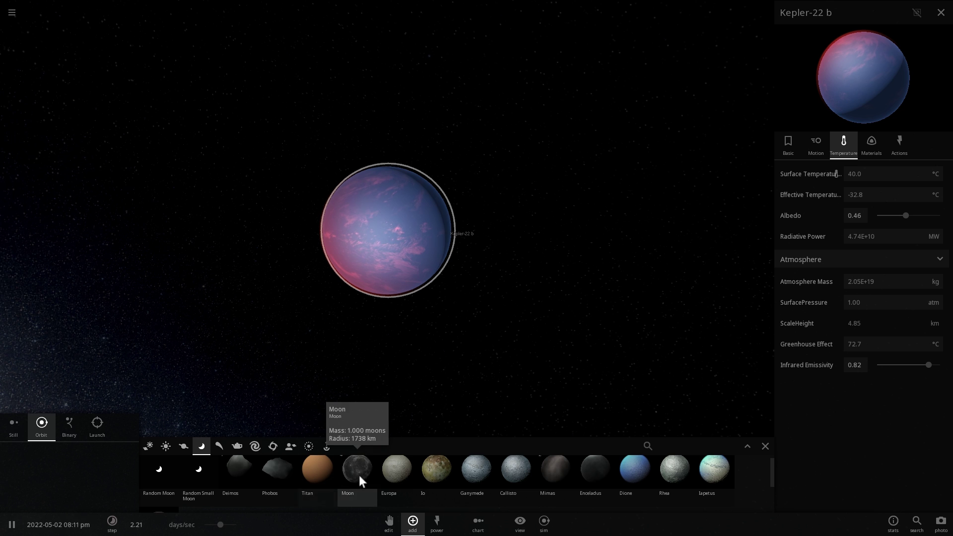
click(433, 472)
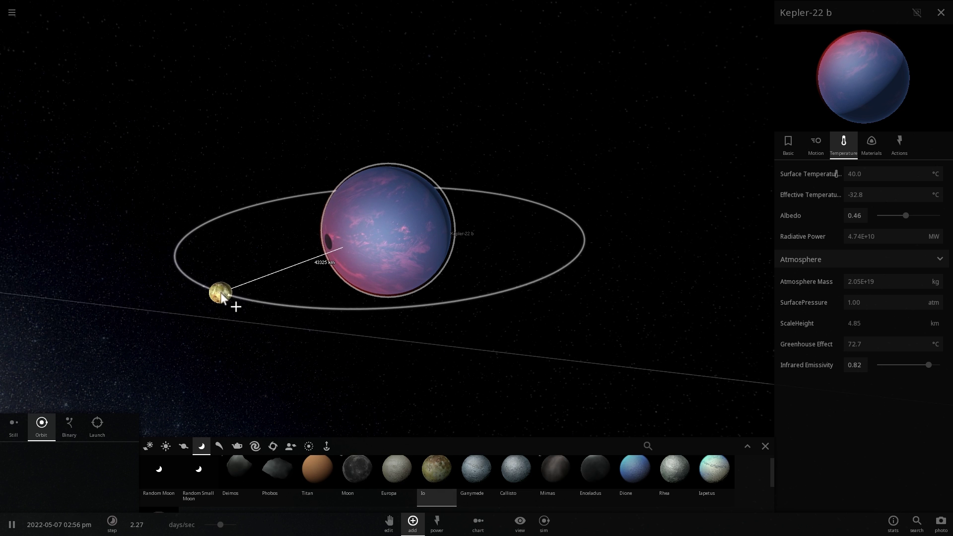
scroll(216, 312, down, 3)
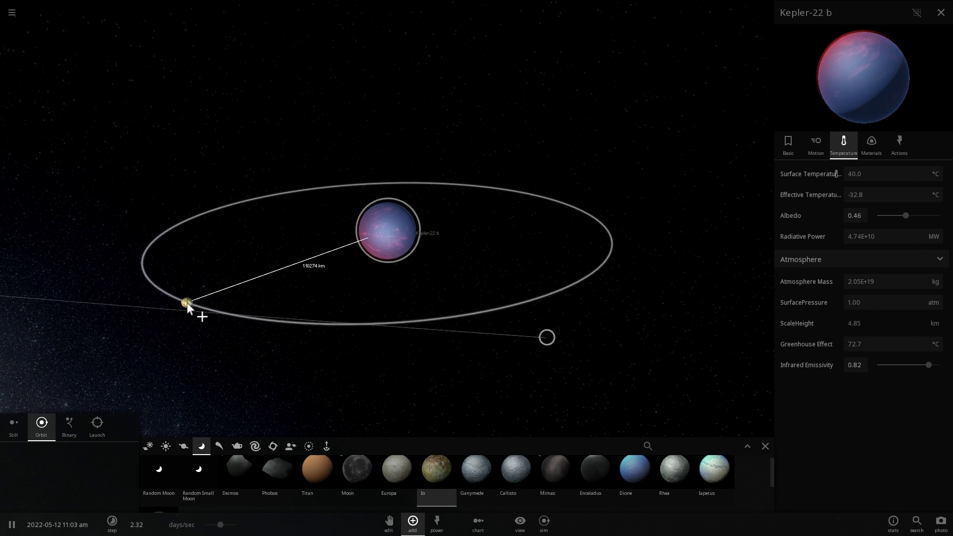
click(186, 302)
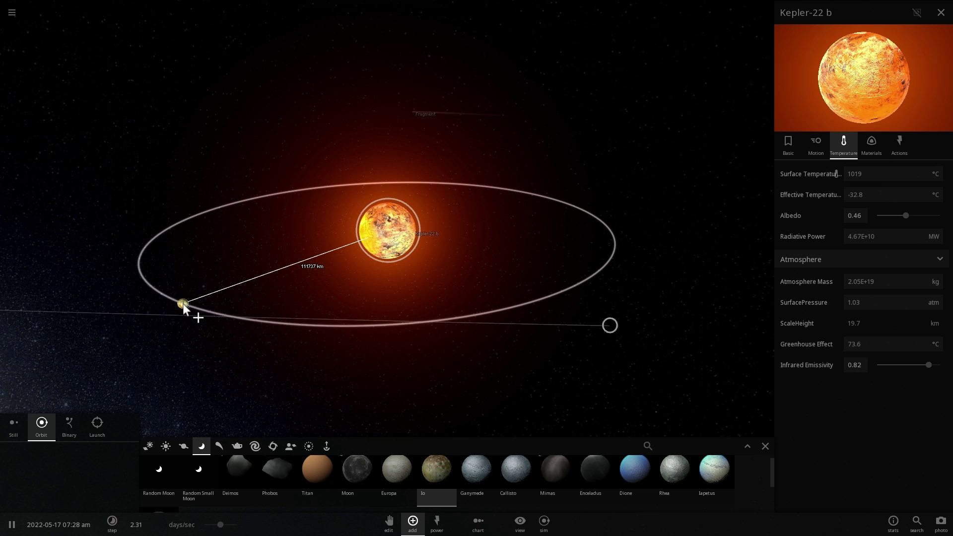
Step: Add another Io in a wider orbit about 258,000 km from Kepler-22 b and select the moon
scroll(188, 303, down, 4)
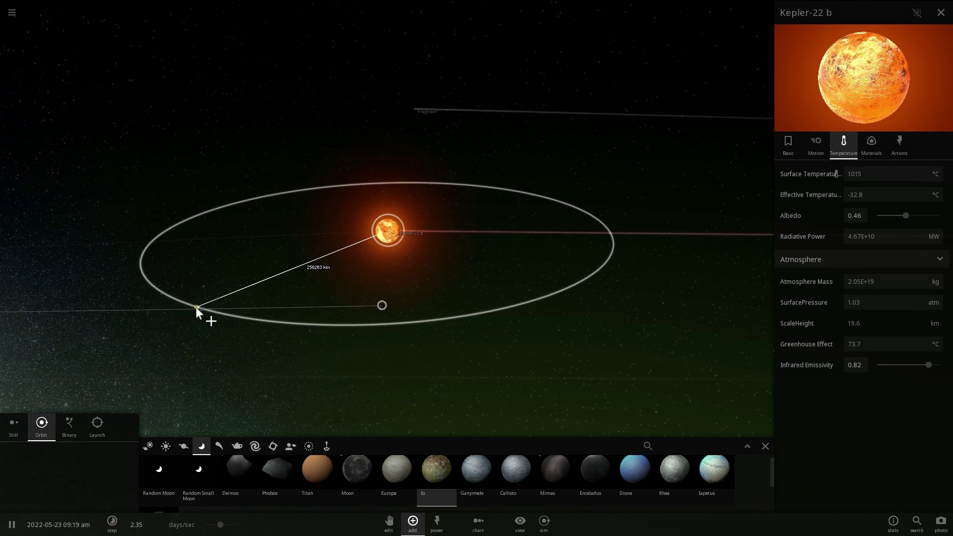
click(194, 305)
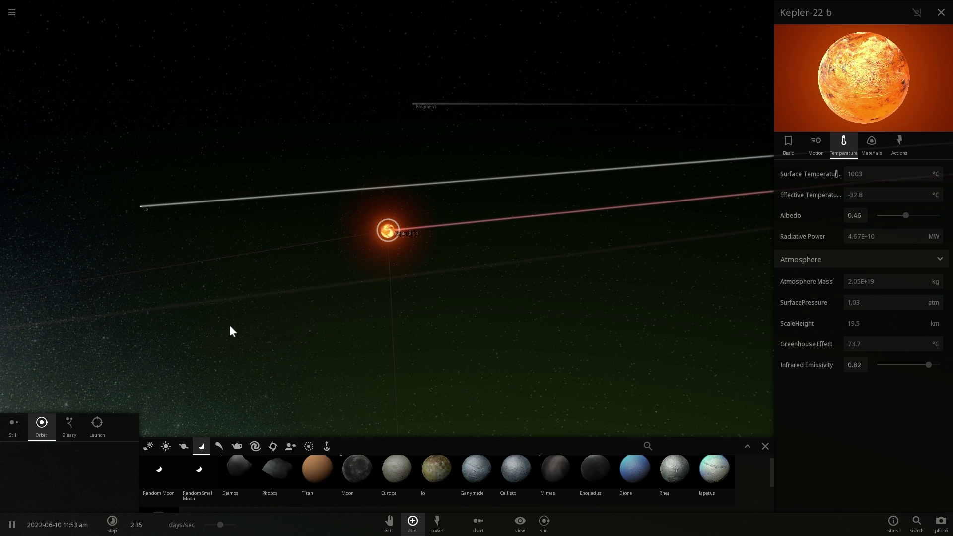
click(89, 244)
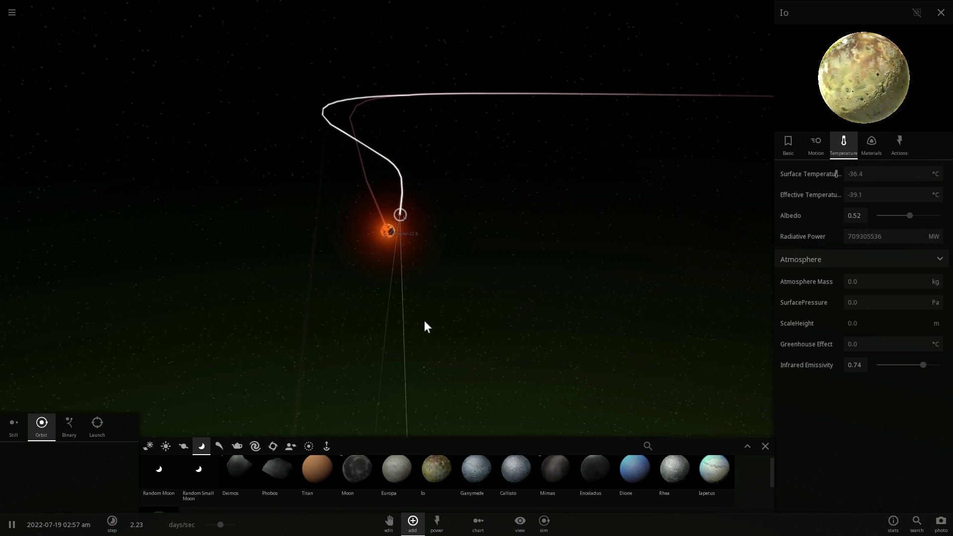
Step: Select Kepler-22 b again and set its surface temperature to 30 °C
scroll(413, 287, up, 5)
click(386, 231)
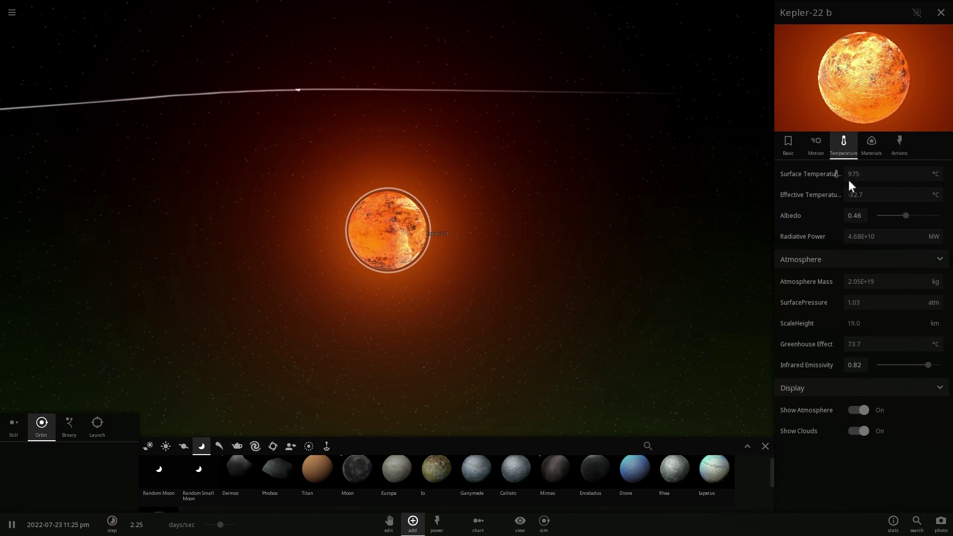
drag(879, 175, 750, 177)
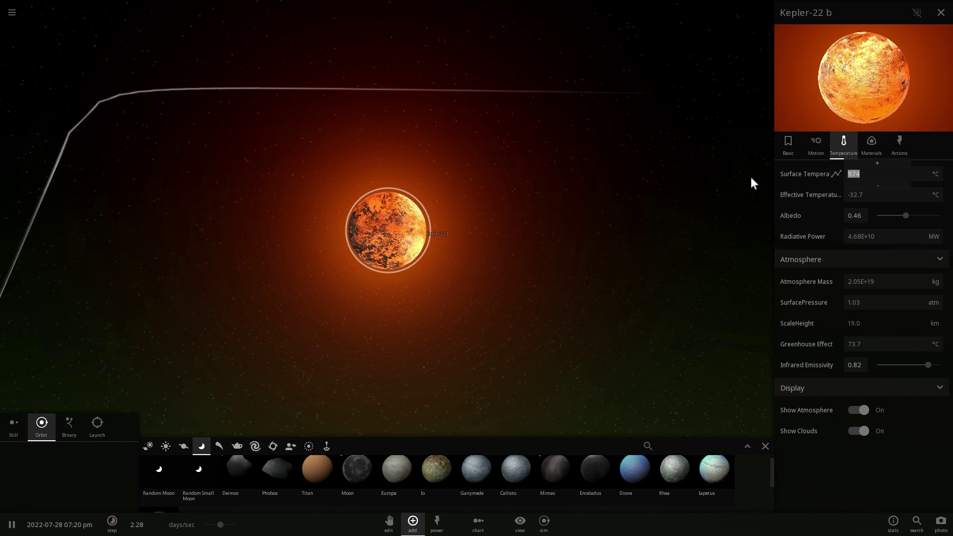
text(30)
key(Return)
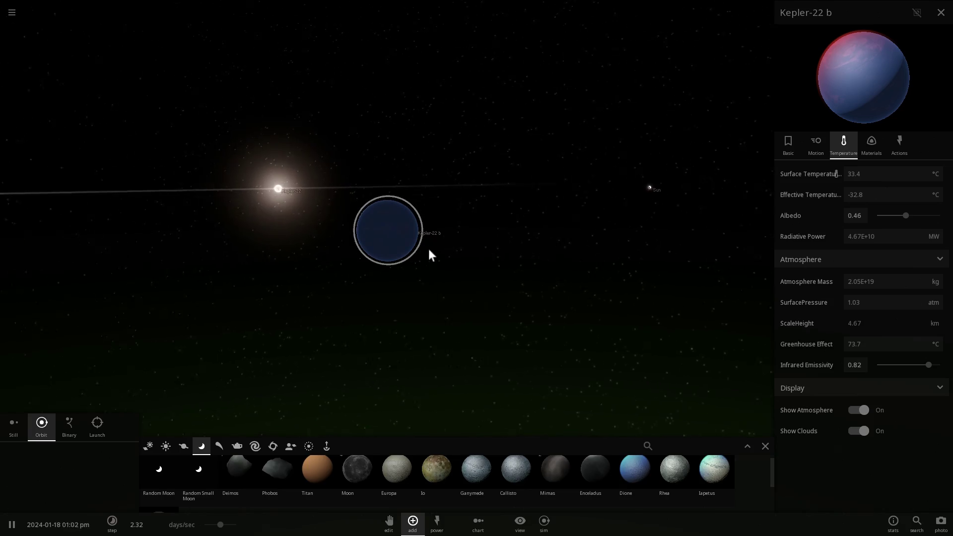
Step: Examine Kepler-22 b close up and from farther away, including the path of Io around it
scroll(430, 255, up, 10)
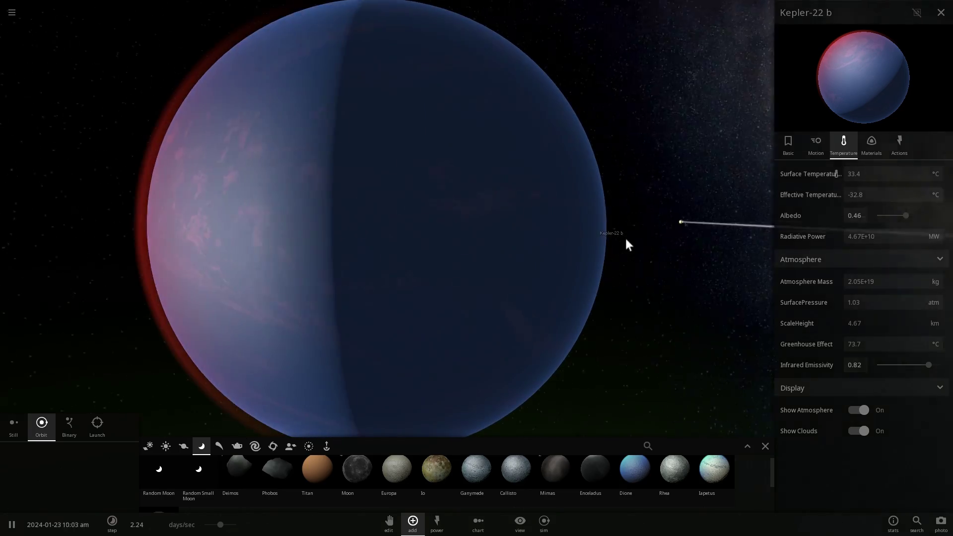
scroll(626, 239, down, 4)
mouse_move(407, 257)
mouse_down()
mouse_move(468, 273)
mouse_move(565, 270)
mouse_move(408, 266)
mouse_move(451, 281)
mouse_move(629, 279)
mouse_move(169, 284)
mouse_move(291, 261)
mouse_move(417, 265)
mouse_up()
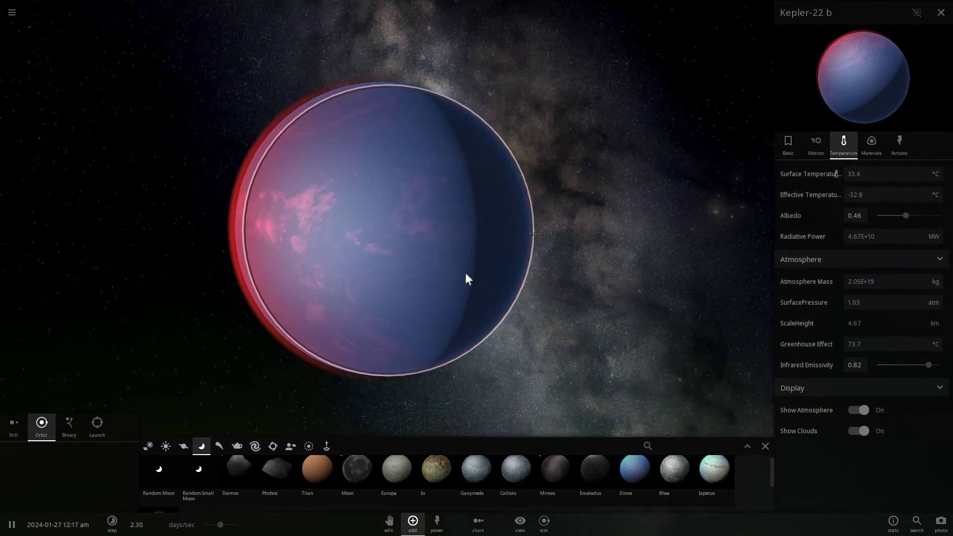
scroll(444, 279, down, 10)
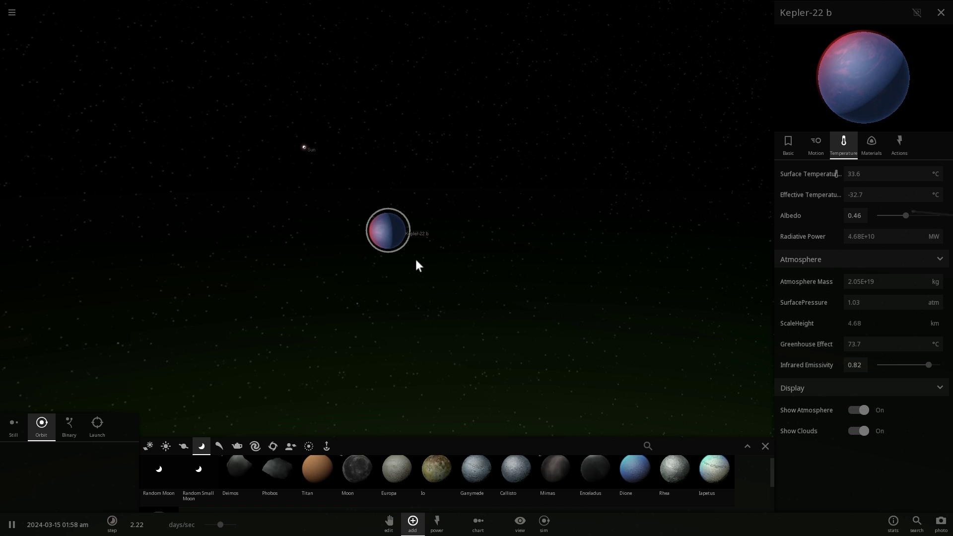
scroll(440, 252, down, 3)
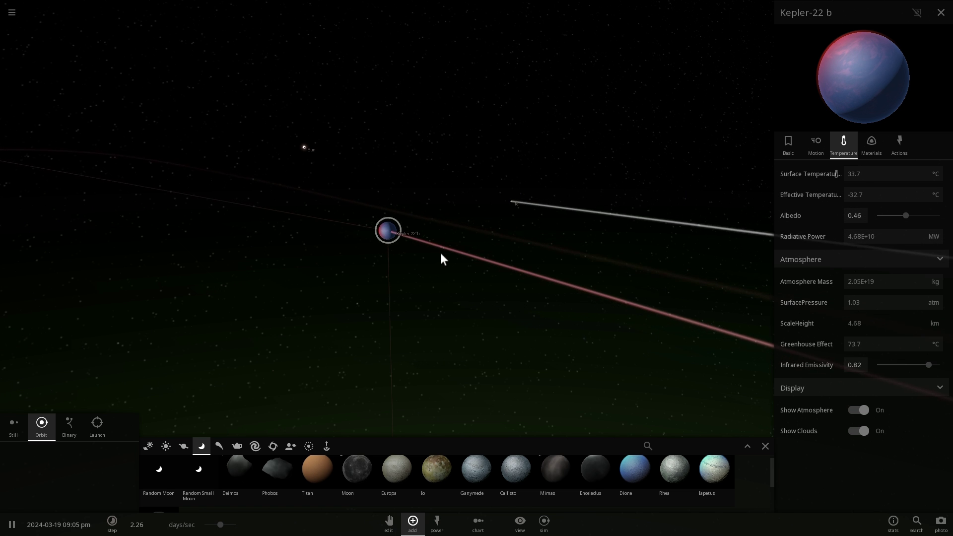
right_drag(440, 252, 415, 288)
scroll(407, 286, down, 3)
drag(407, 287, 363, 286)
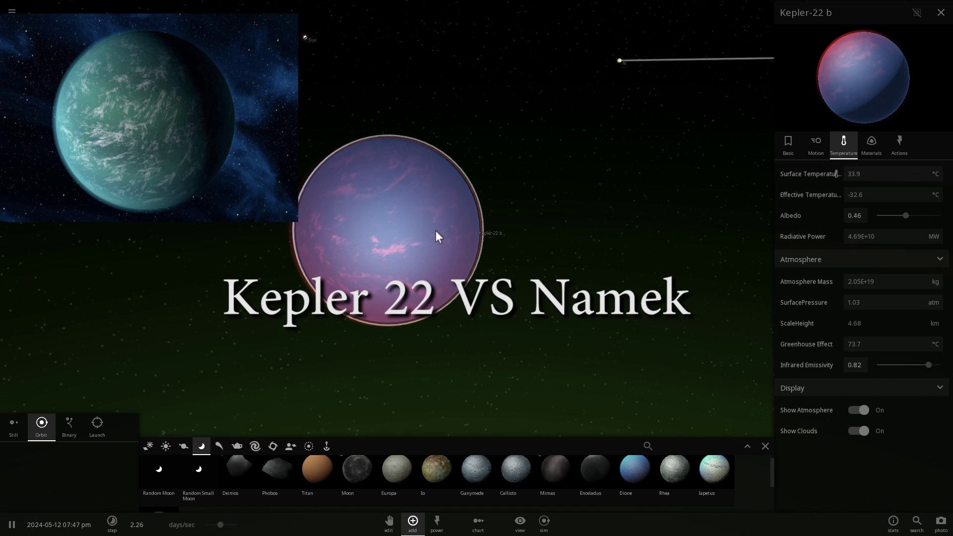
scroll(434, 230, up, 3)
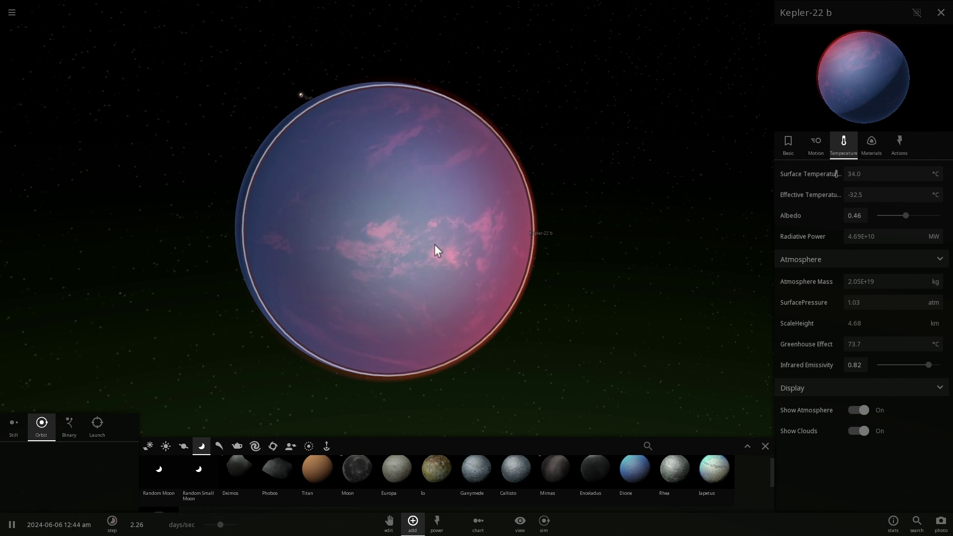
Step: Rename the planet Kepler-22 b as Namek
click(794, 144)
click(862, 172)
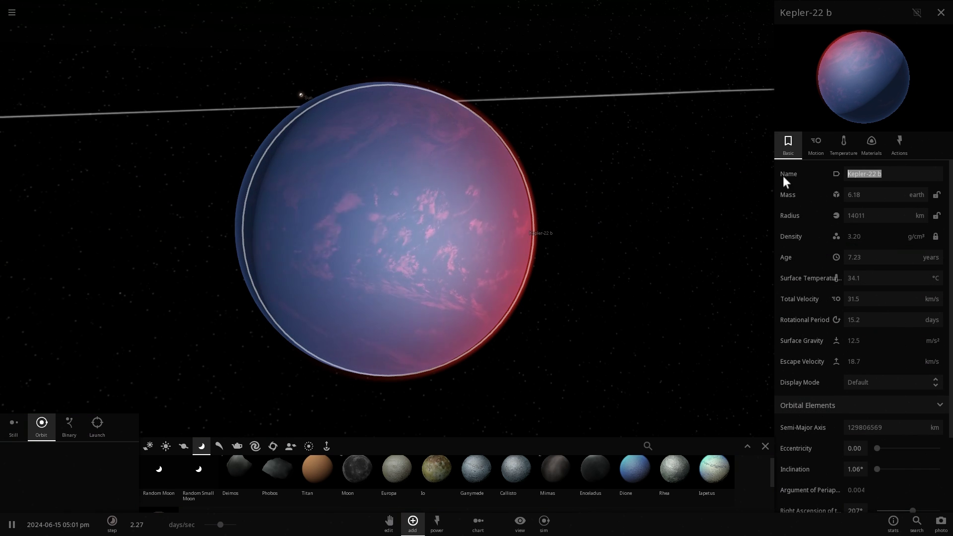
text(Namek)
key(Return)
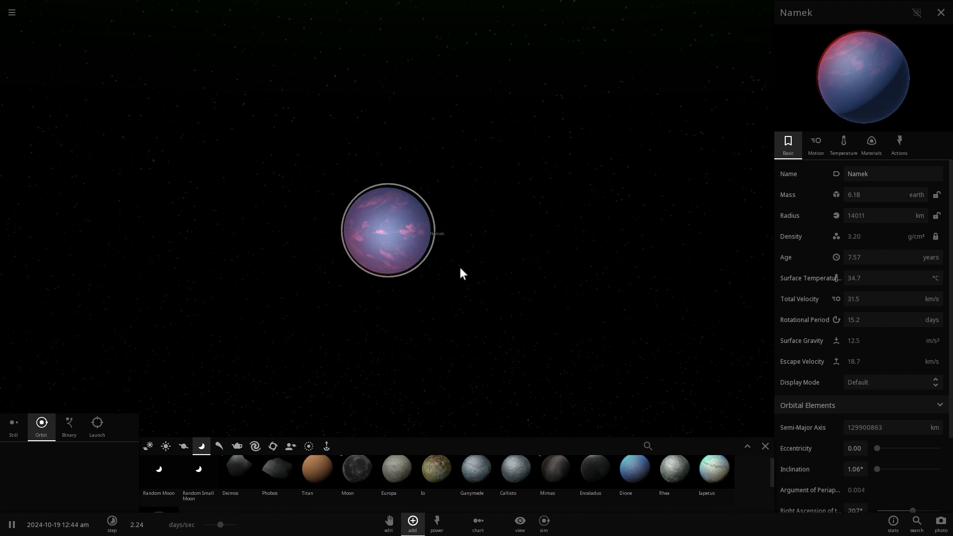
Step: Examine Namek close up and its orbit within the habitable zone, and select its star Kepler-22
scroll(456, 263, up, 4)
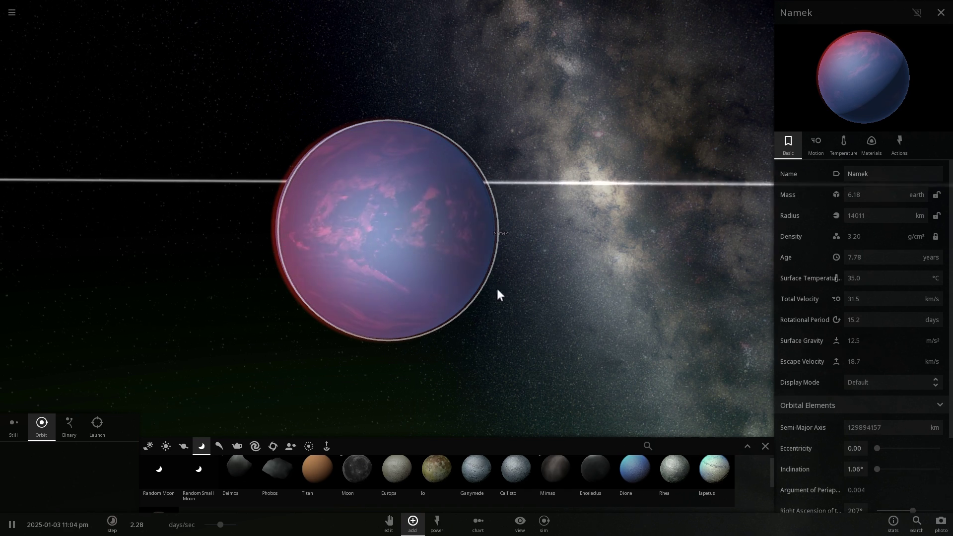
drag(494, 291, 344, 292)
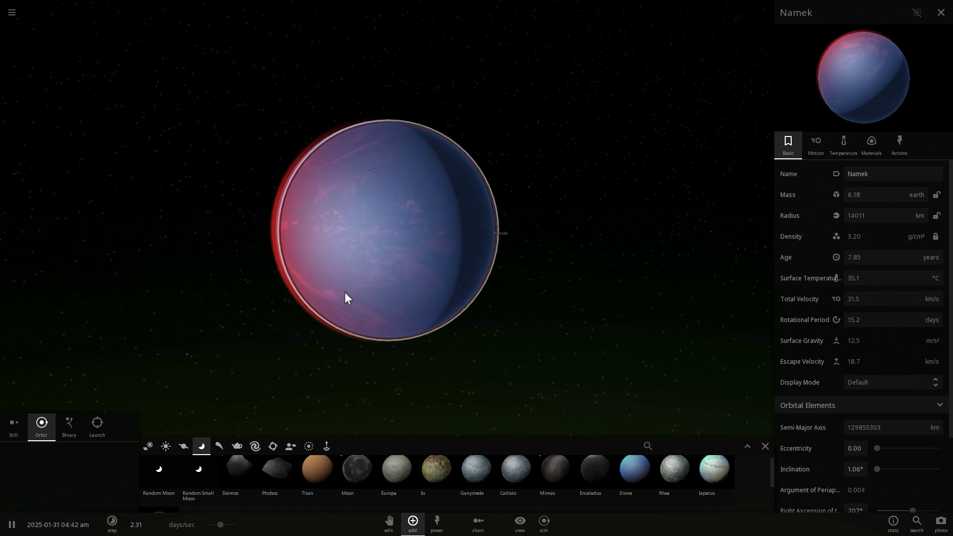
scroll(342, 295, down, 5)
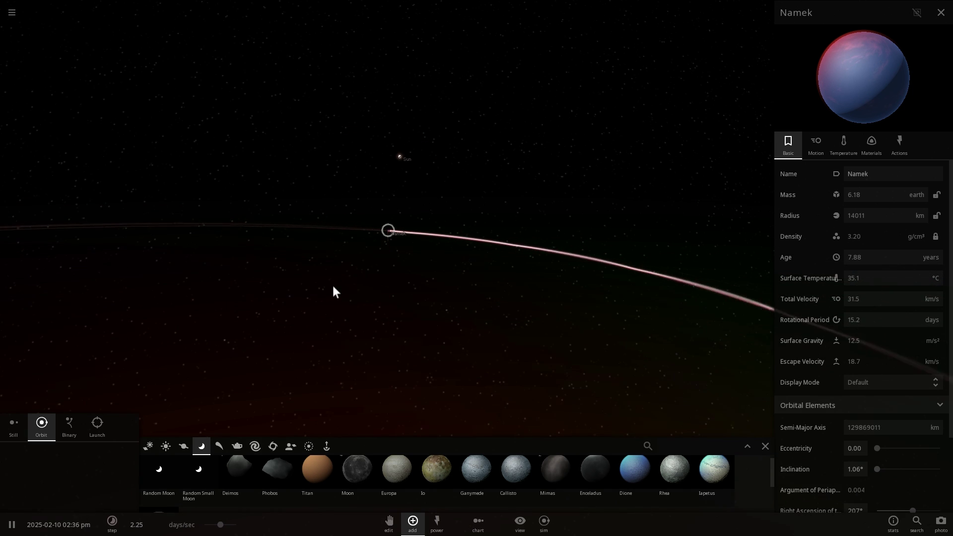
drag(333, 285, 326, 318)
click(297, 327)
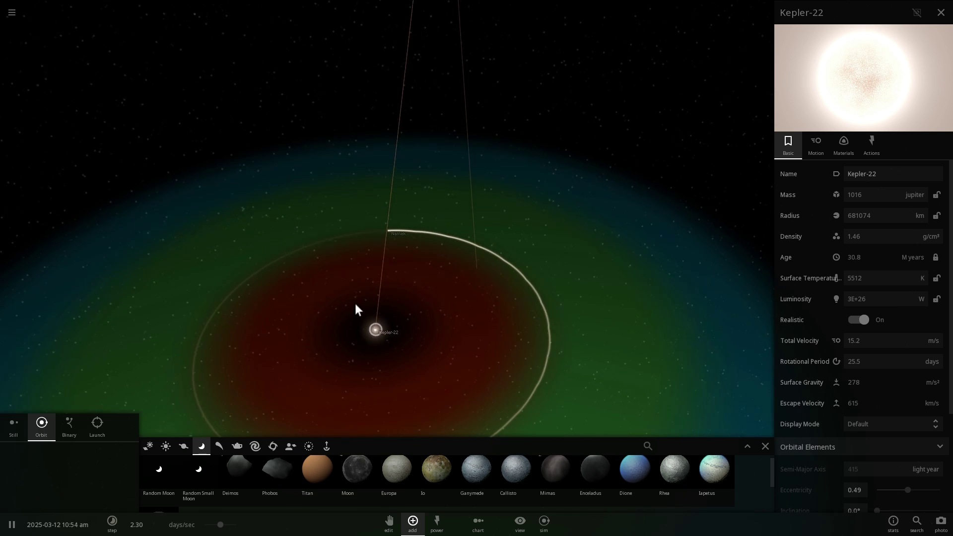
scroll(355, 304, down, 5)
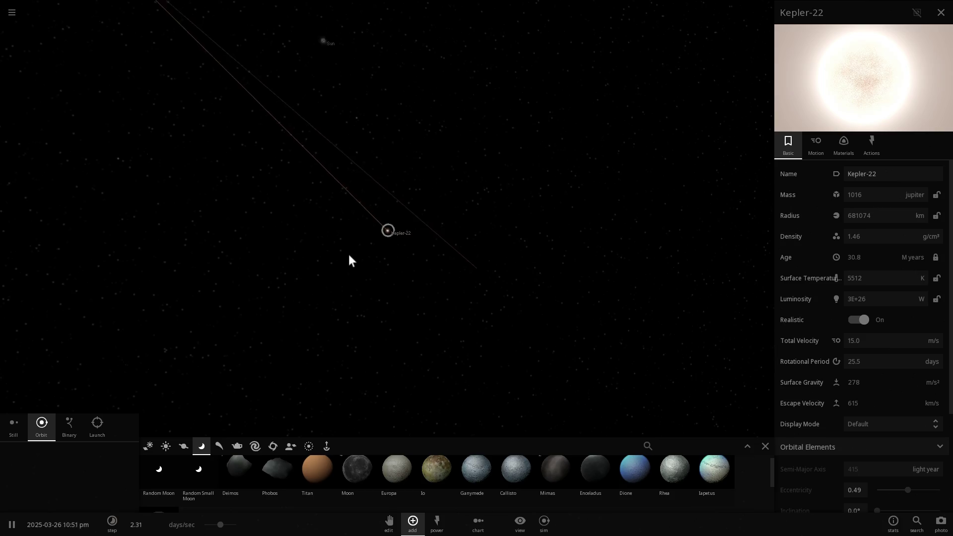
Step: Switch from adding to editing, travel from Kepler-22 to the Solar System, and examine Earth's day and night sides up close
click(396, 528)
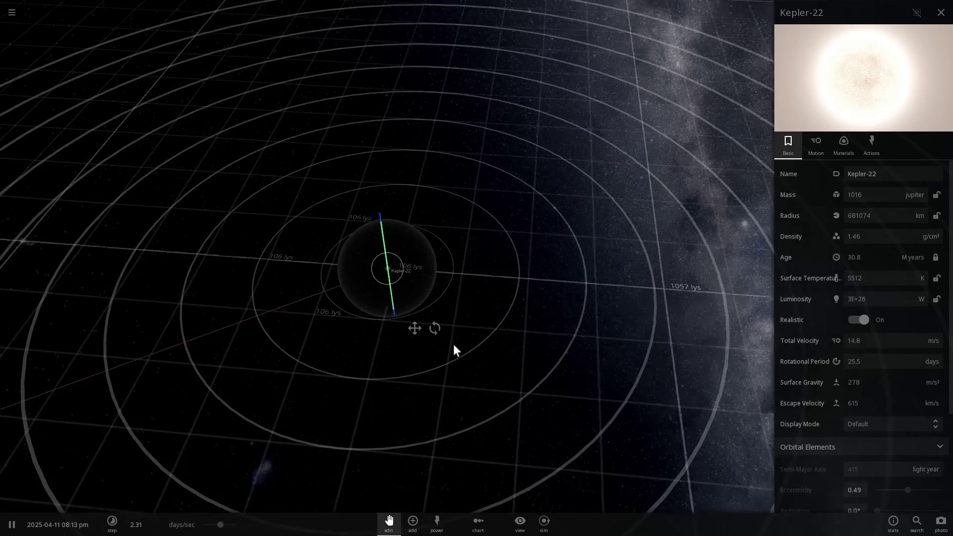
double_click(28, 234)
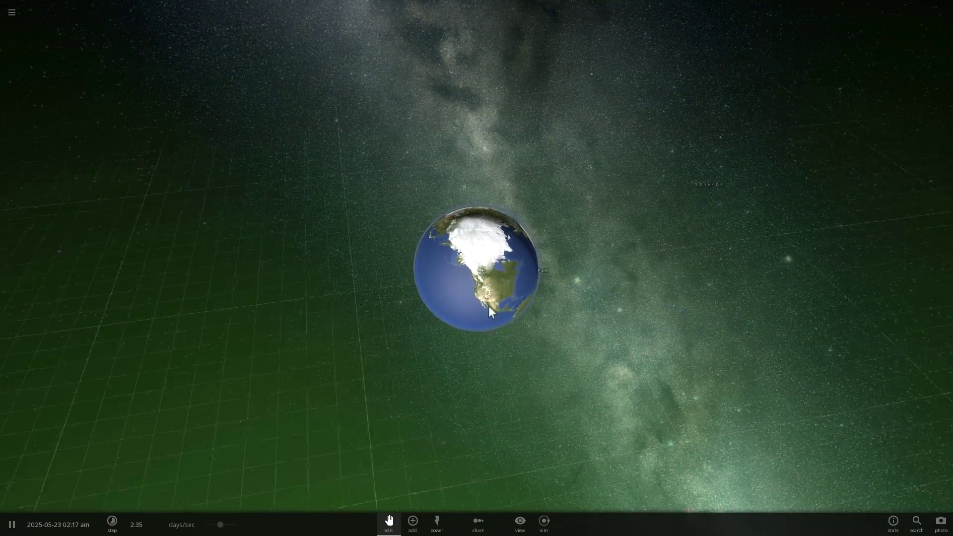
drag(490, 306, 629, 237)
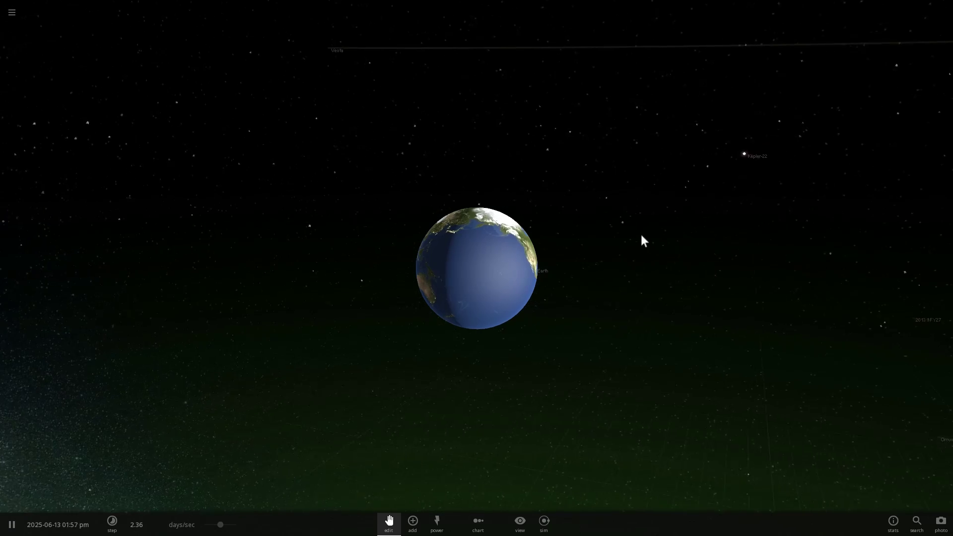
scroll(633, 234, up, 3)
drag(616, 236, 697, 229)
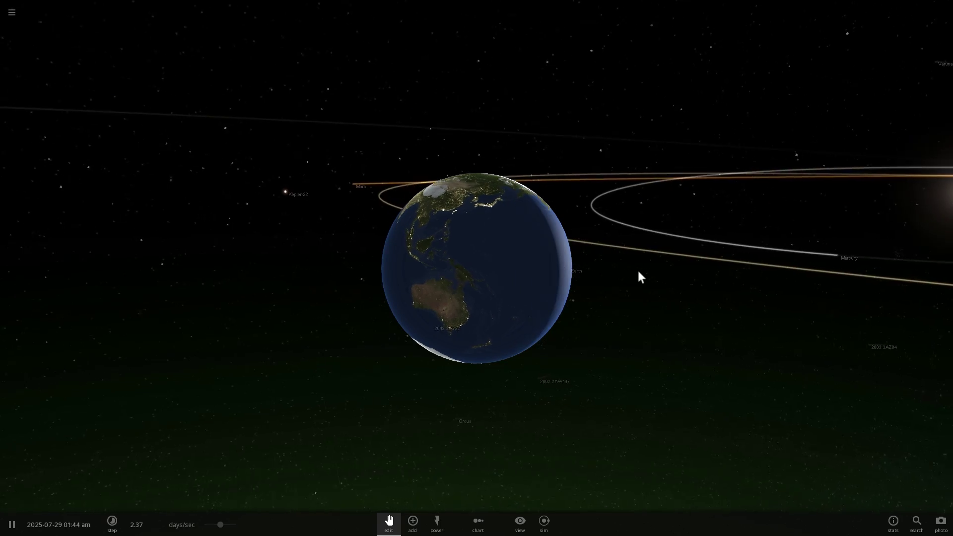
drag(637, 270, 952, 272)
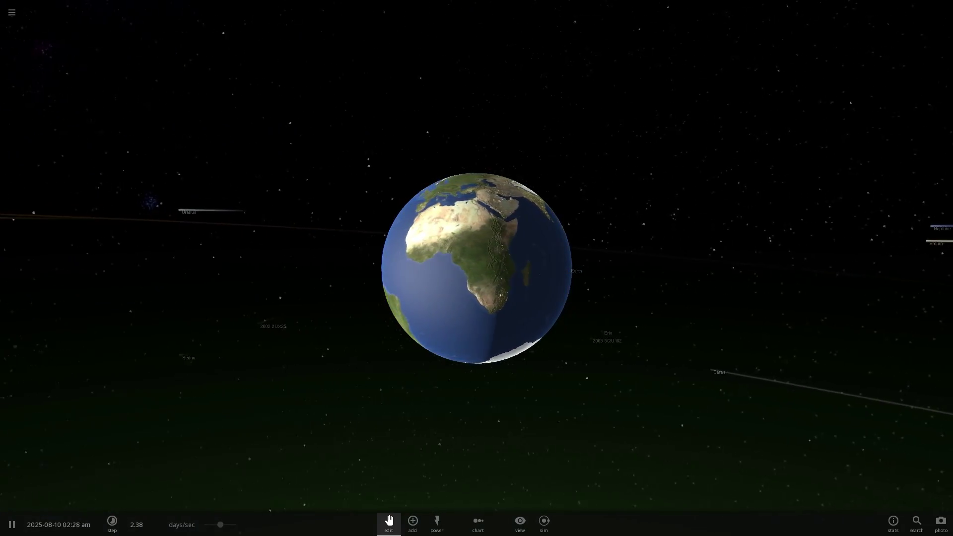
drag(532, 325, 725, 331)
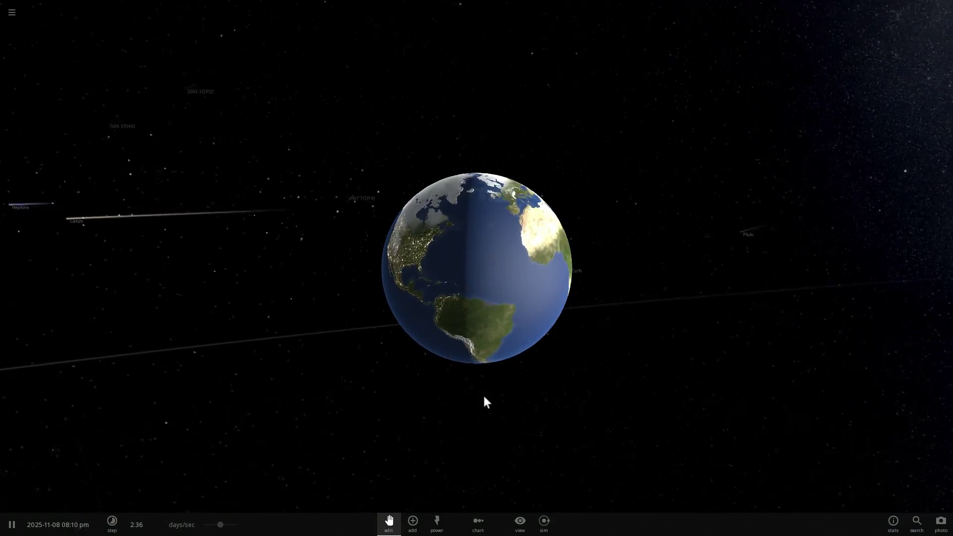
drag(483, 396, 172, 403)
scroll(396, 384, up, 5)
scroll(262, 349, down, 3)
drag(455, 317, 228, 298)
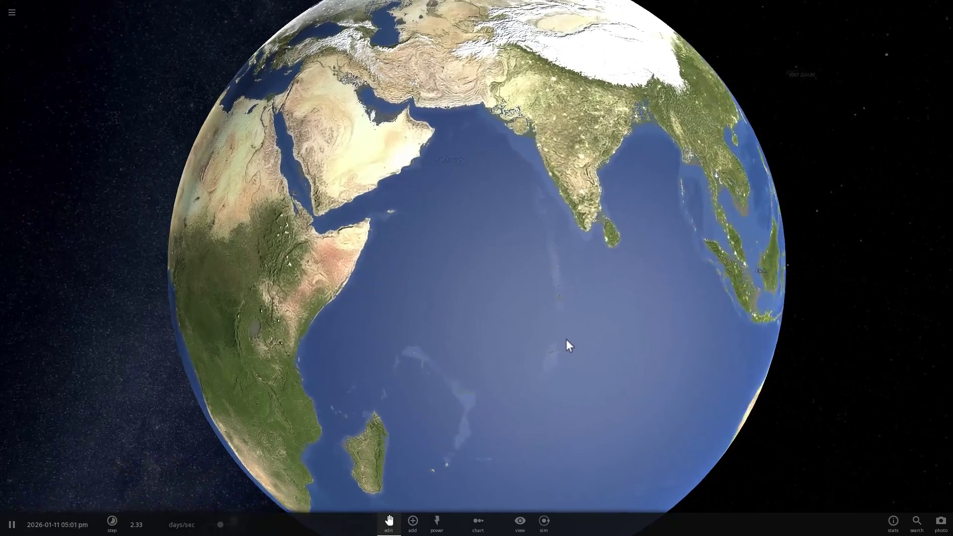
drag(565, 340, 162, 334)
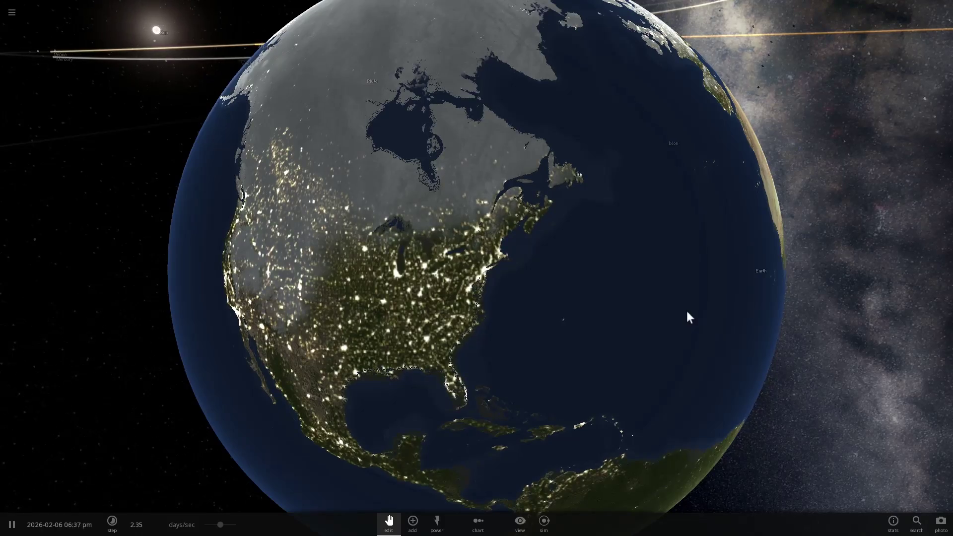
drag(687, 317, 416, 278)
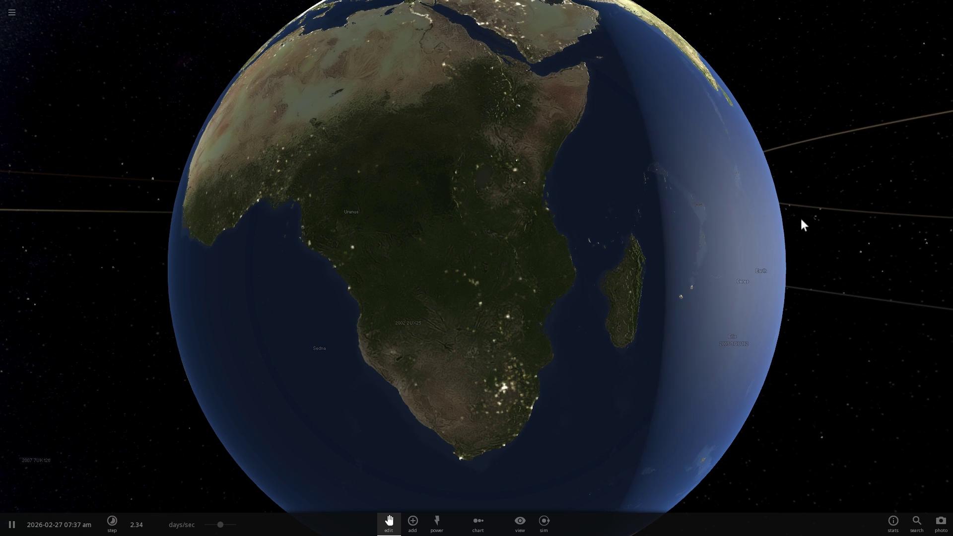